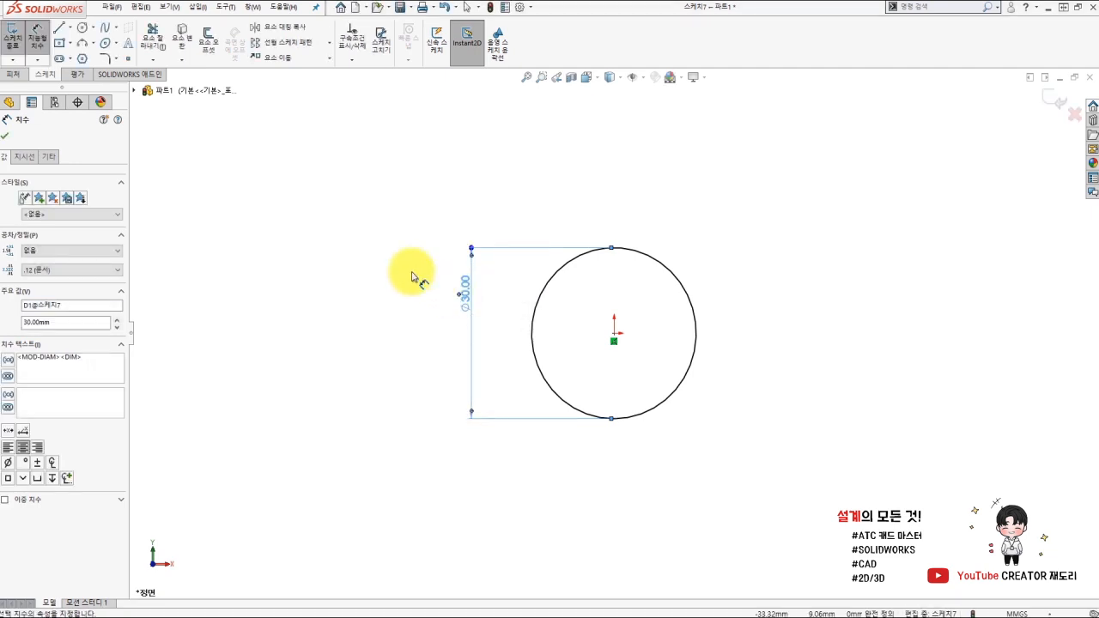
Extrude the 30 mm diameter circle 10 mm into a solid disc
left_click(19, 76)
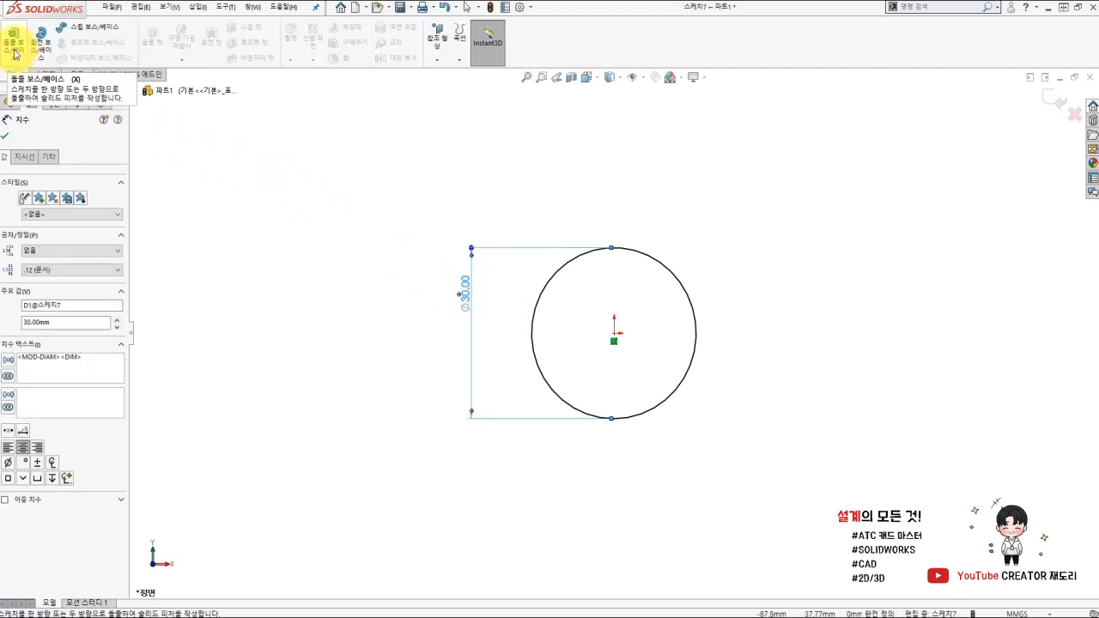
left_click(23, 60)
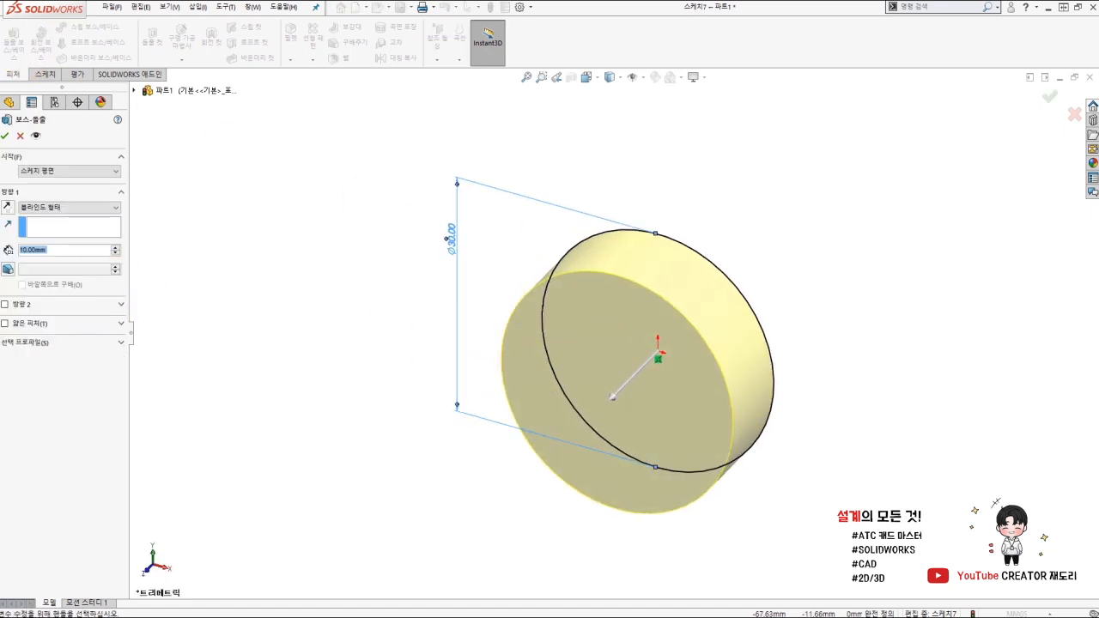
key("Return")
left_click(446, 418)
middle_click_drag(521, 417, 510, 355)
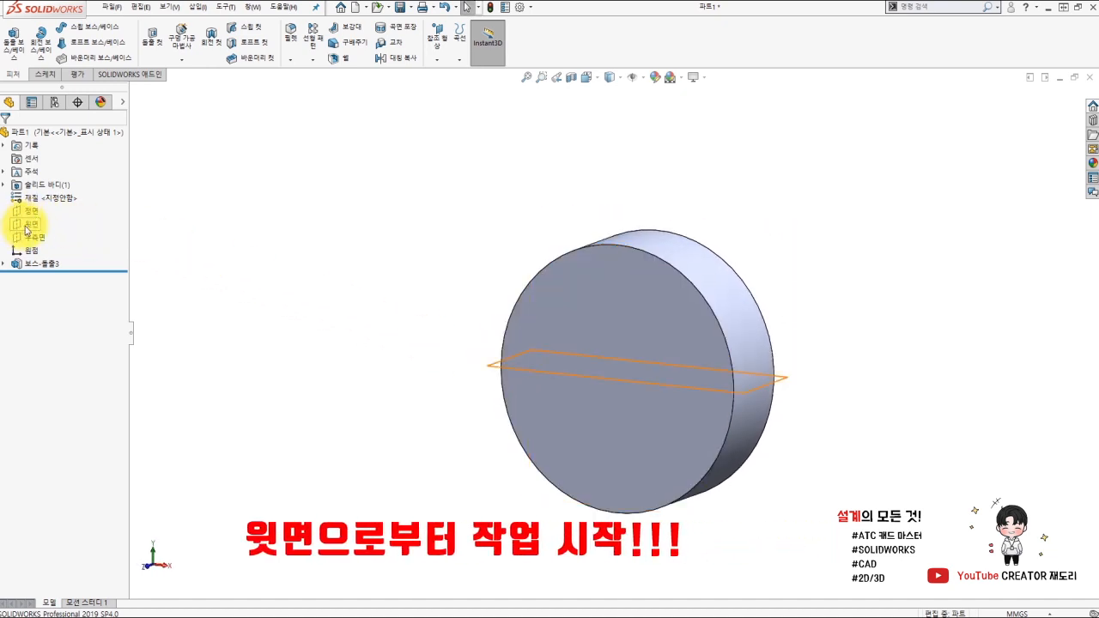
On the Top Plane, sketch a corner rectangle about 11.8 by 1.1 mm outward from the disc's front outer corner on the +X side
left_click(26, 225)
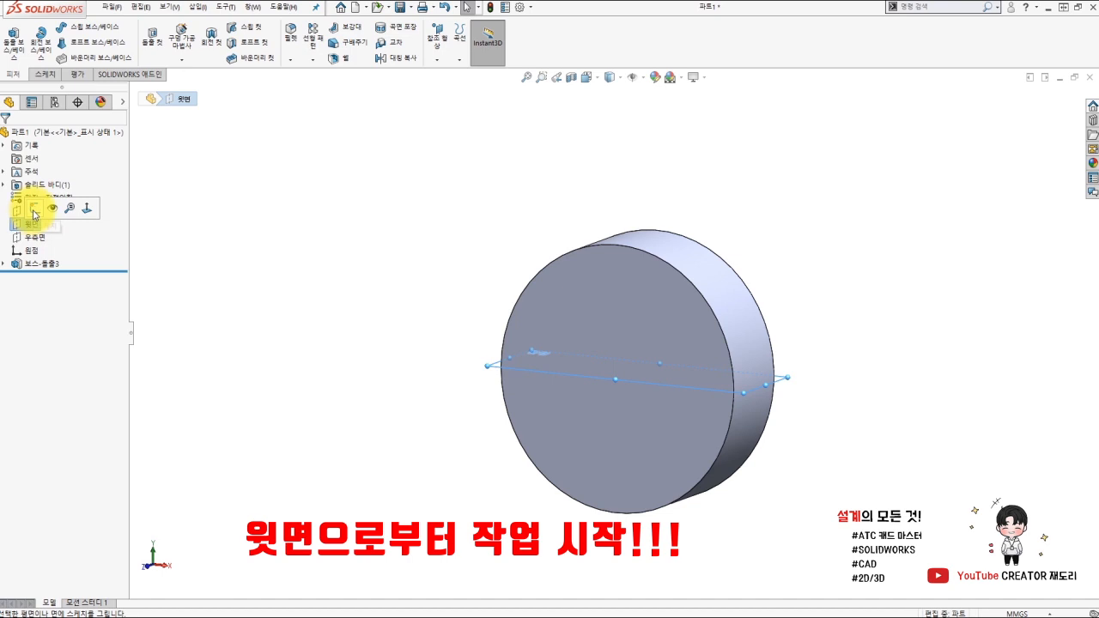
left_click(34, 212)
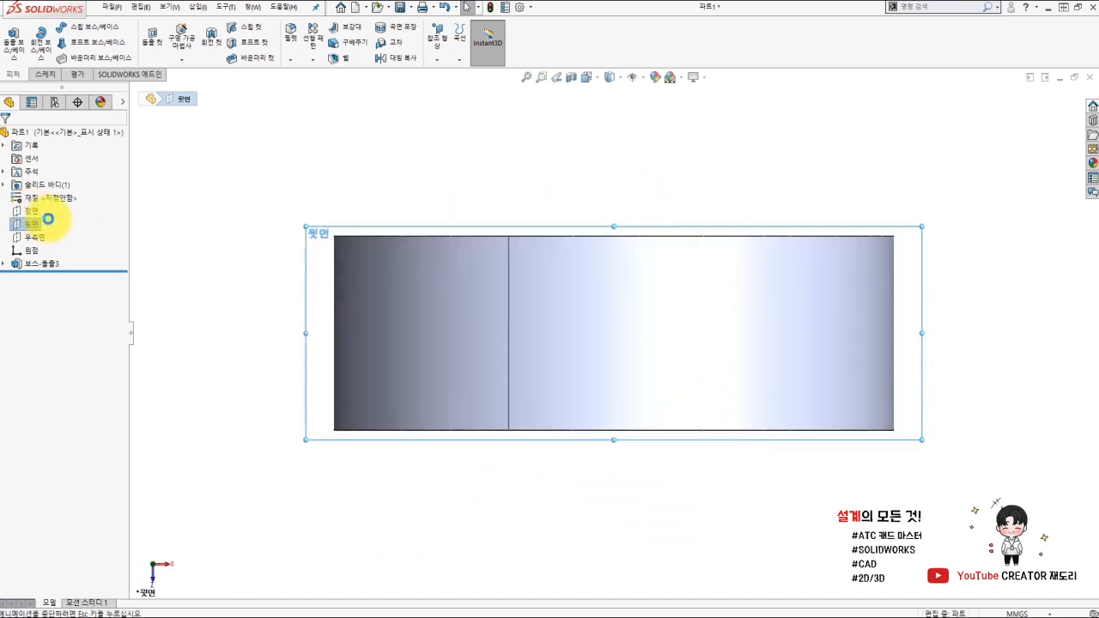
left_click(794, 376)
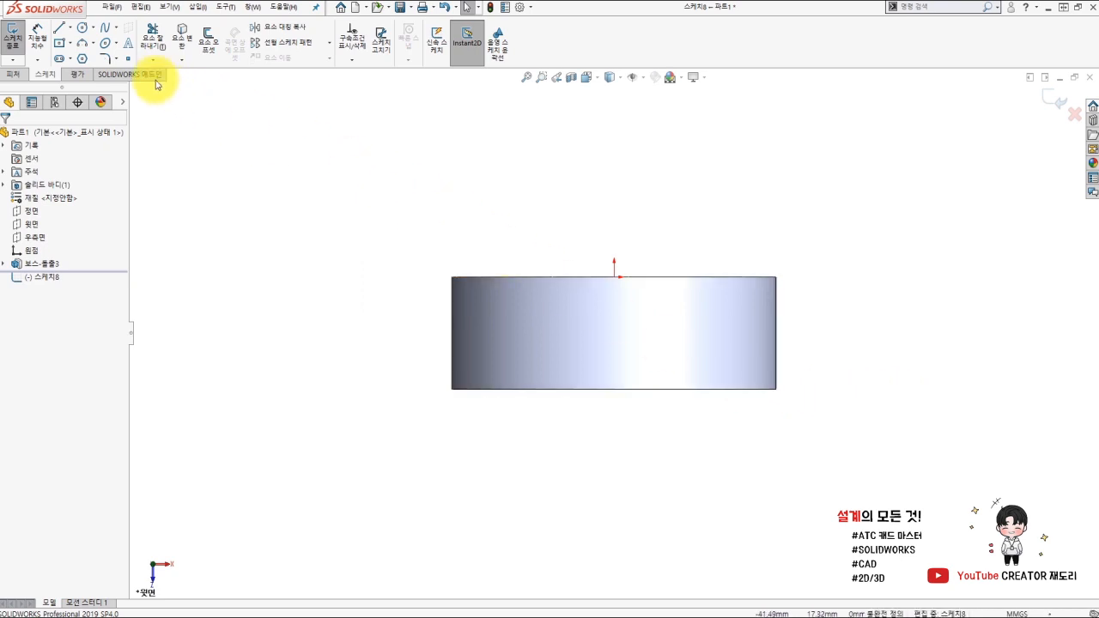
left_click(58, 43)
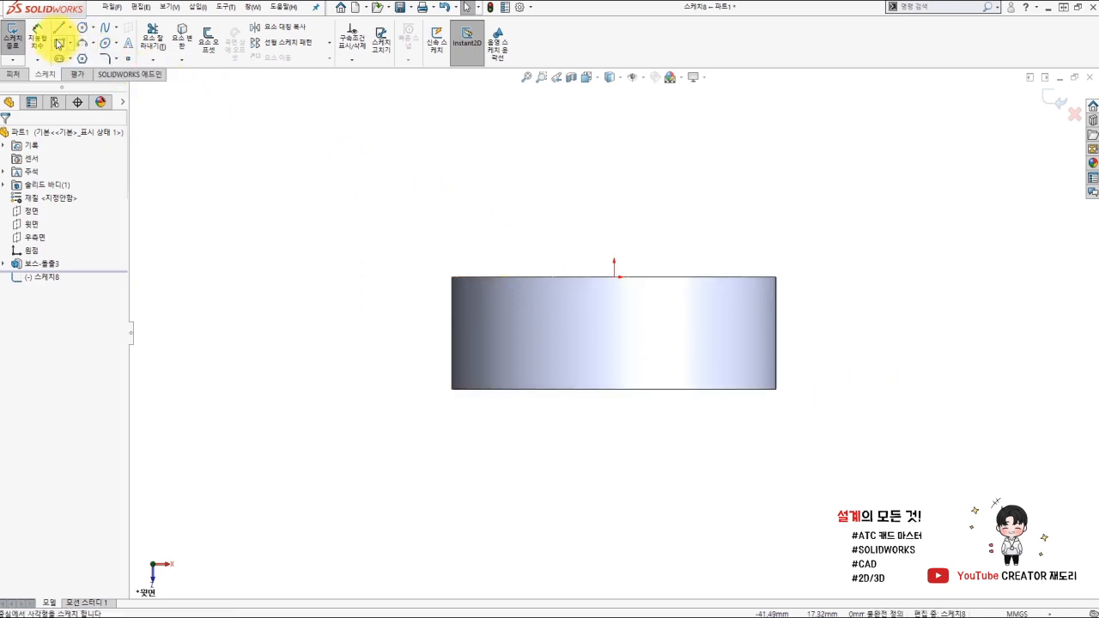
left_click(70, 43)
left_click(78, 59)
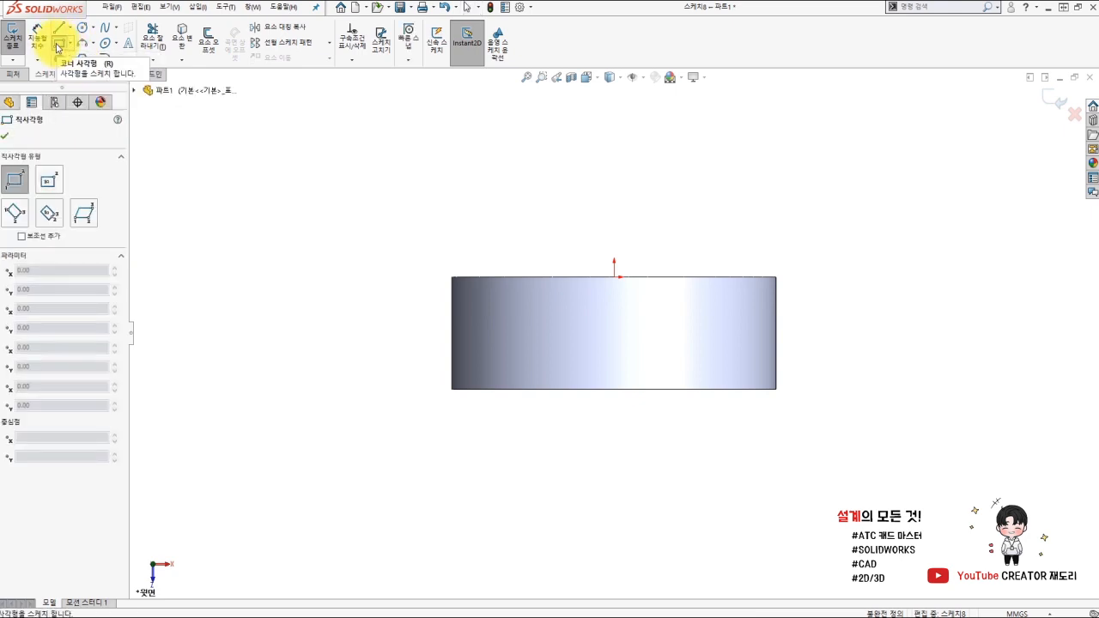
left_click(777, 390)
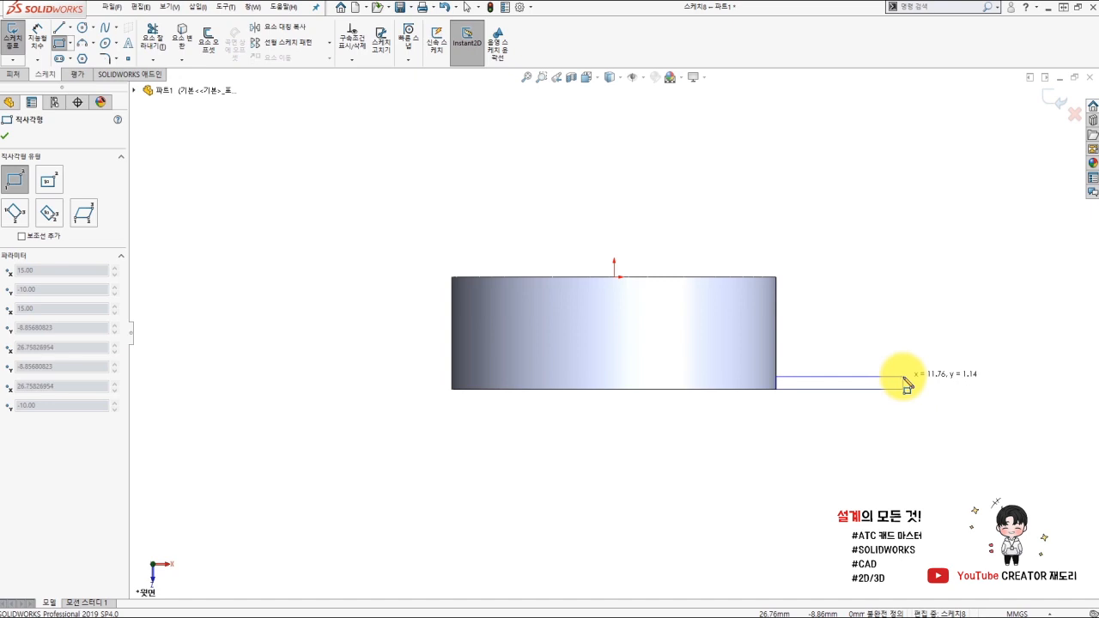
left_click(903, 377)
key("Escape")
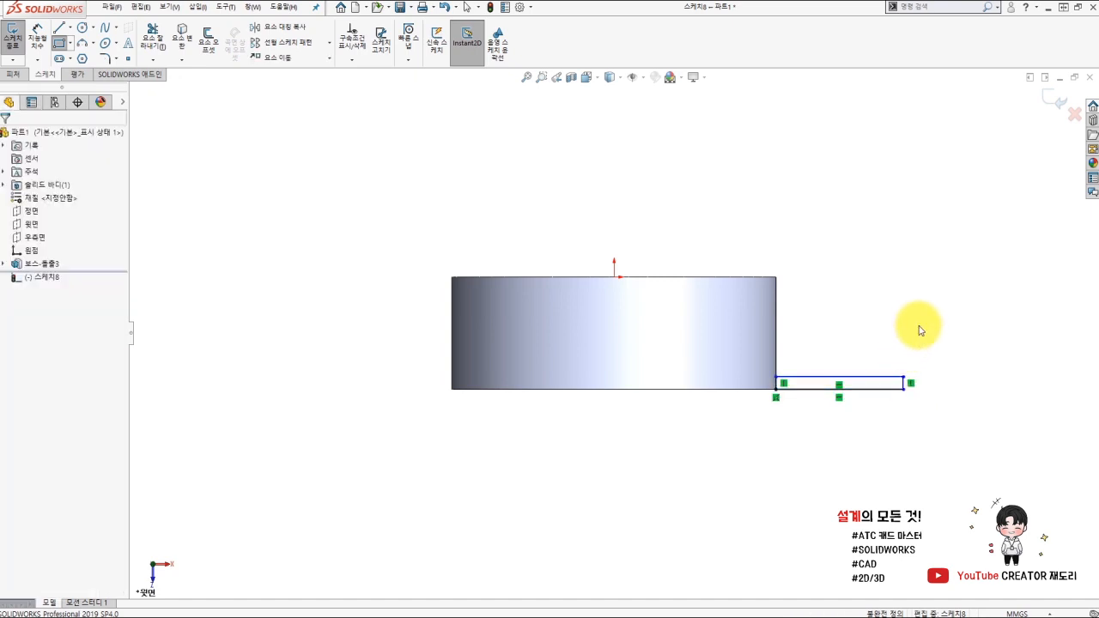
Dimension the rectangle 15 mm long and 0.5 mm thick, and finish the sketch
right_click_drag(881, 300, 884, 251)
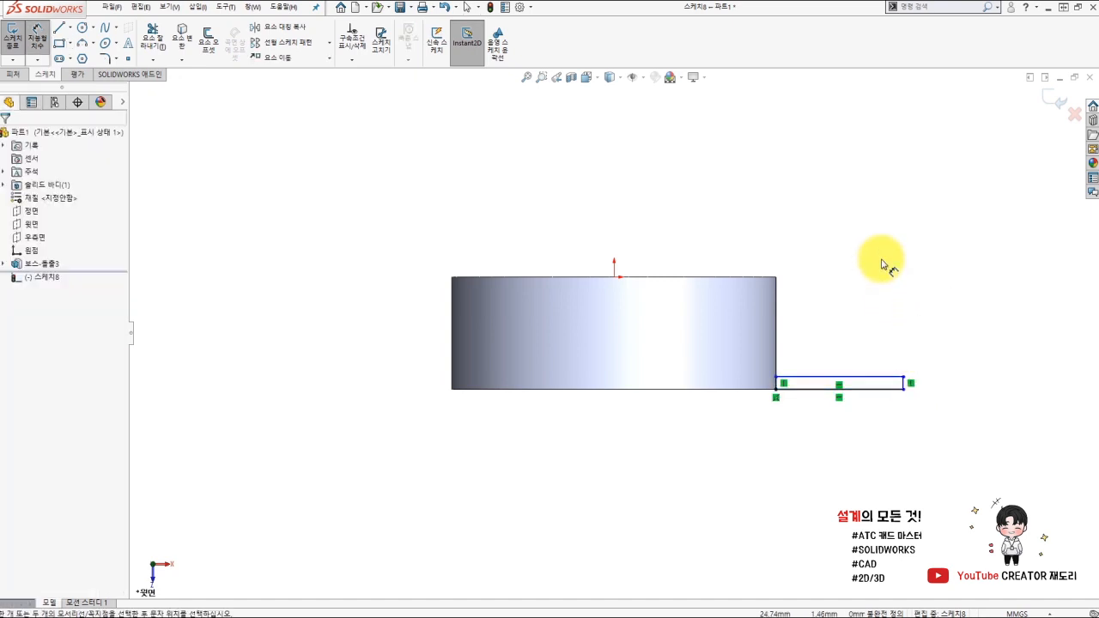
left_click(869, 378)
left_click(854, 342)
type("15")
key("Return")
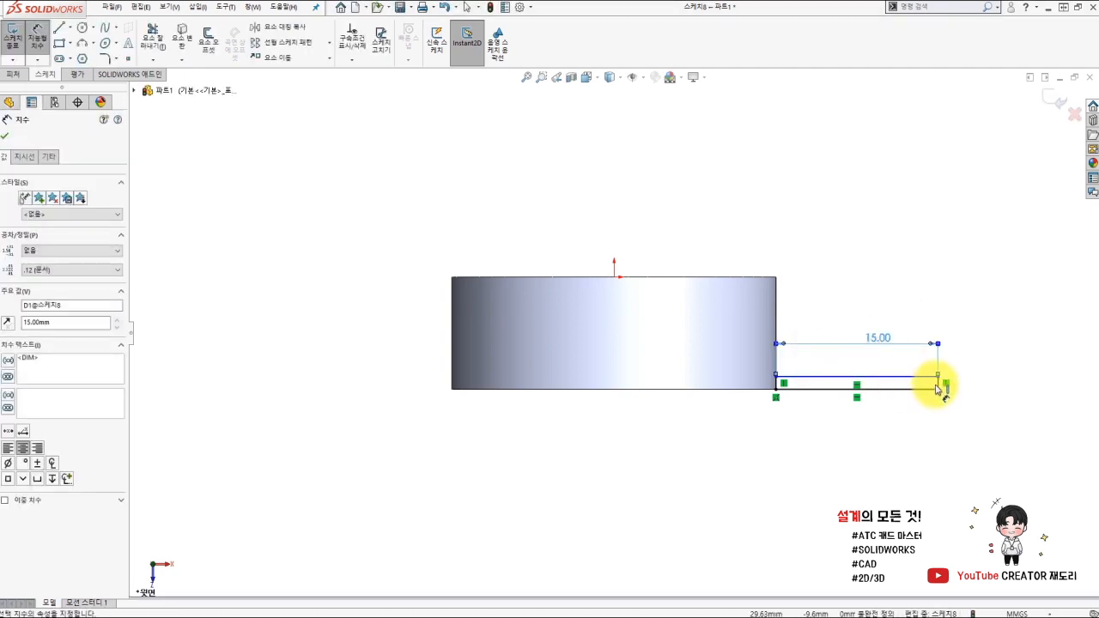
left_click(937, 382)
left_click(996, 384)
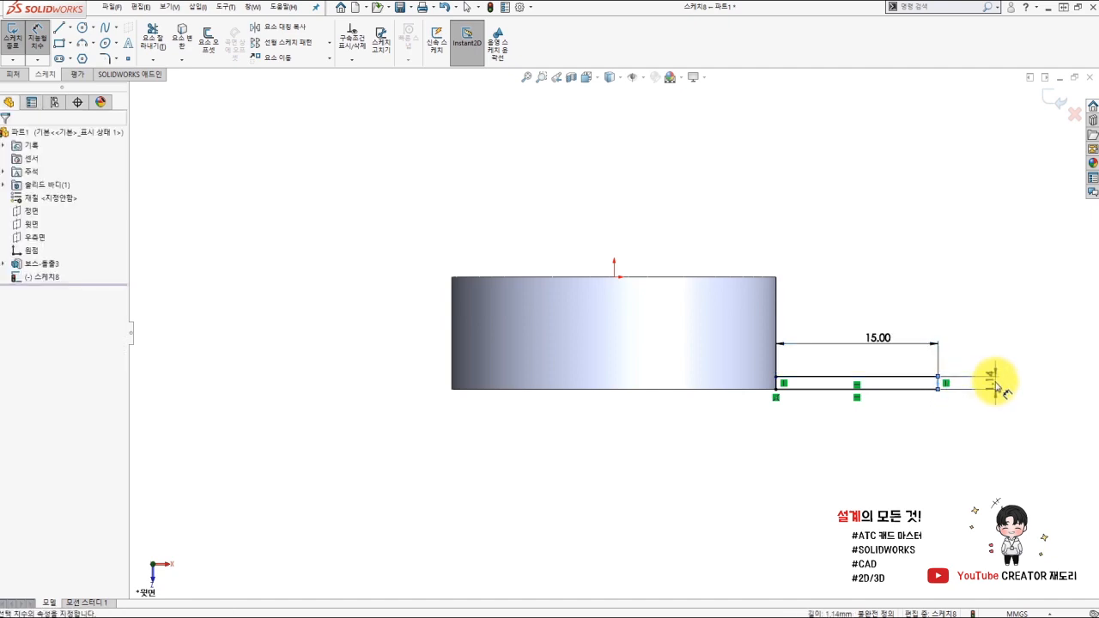
type("0.5")
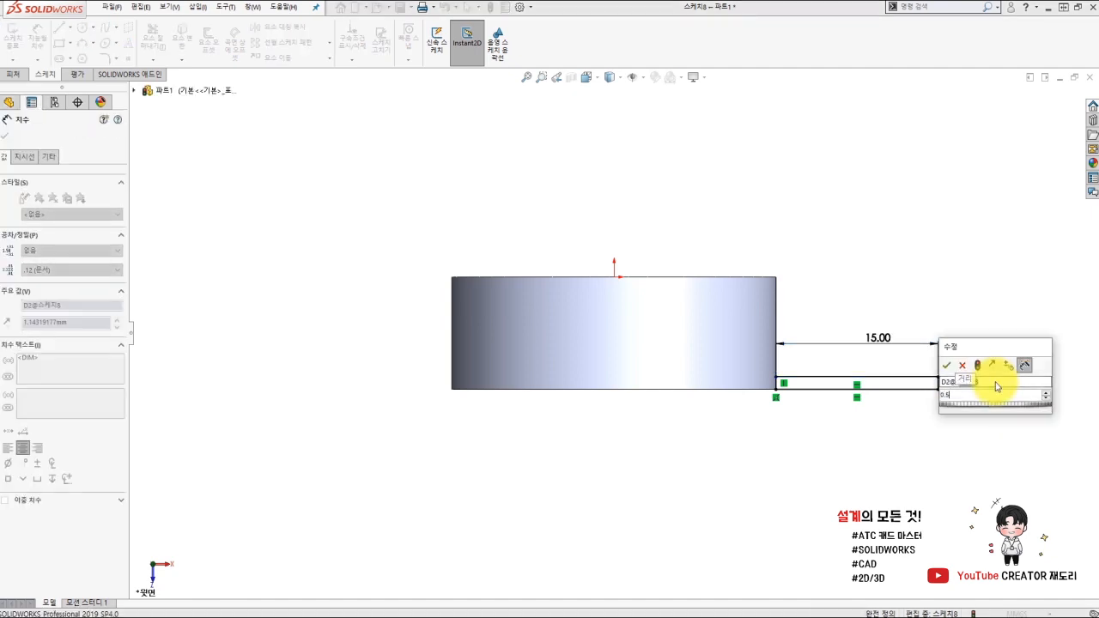
key("Return")
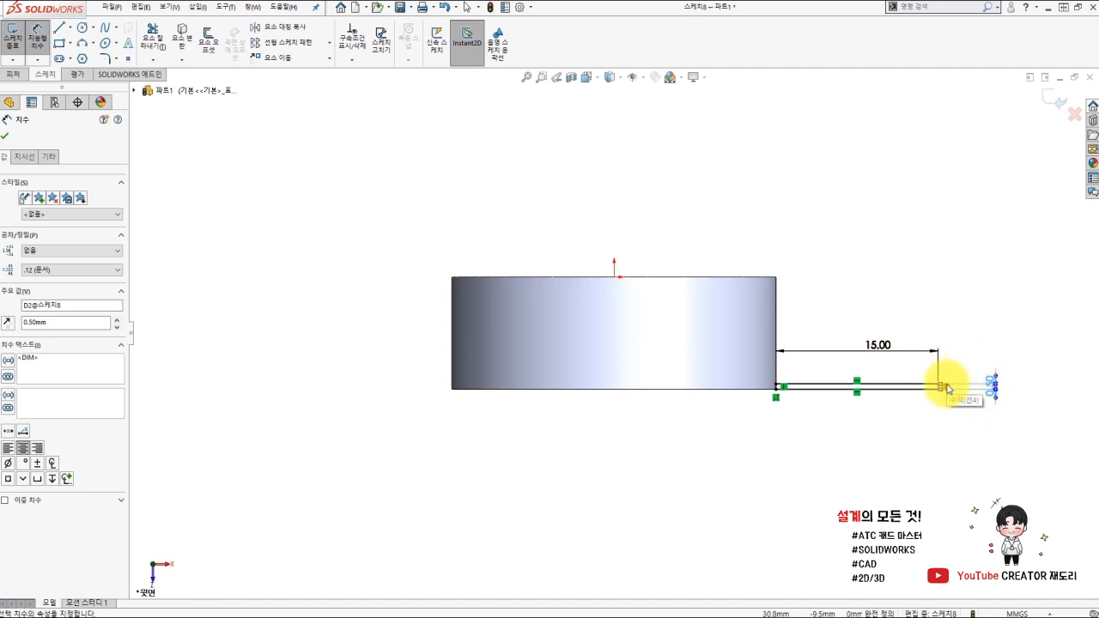
left_click(1057, 101)
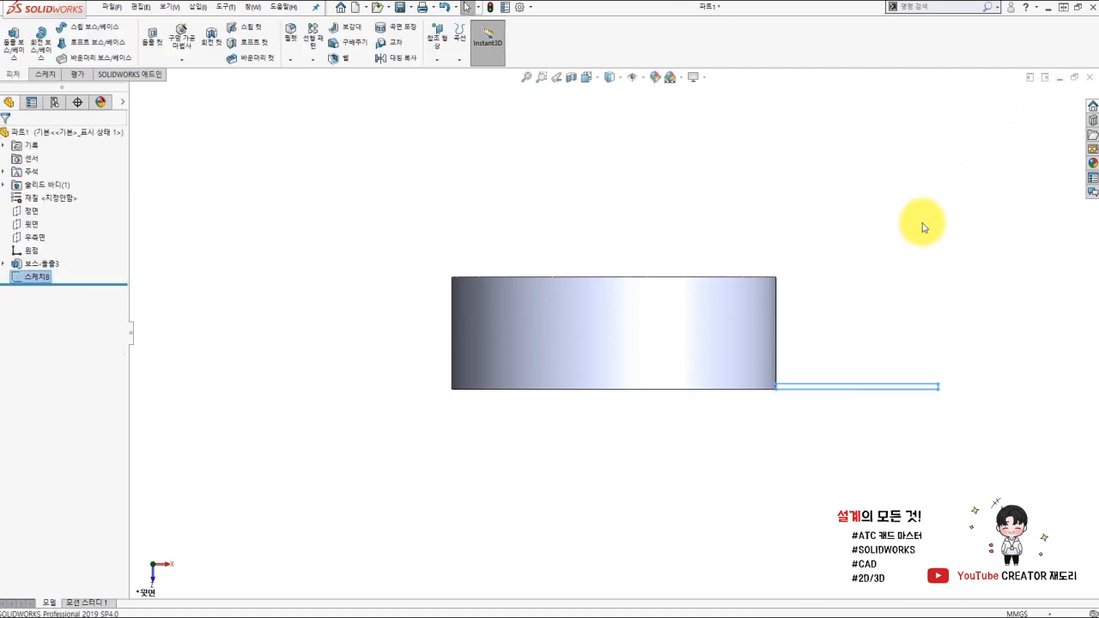
In a new Top Plane sketch, draw a 10 mm vertical line from the midpoint of the disc's front edge to the origin, and finish the sketch
mouse_move(645, 441)
middle_mouse_down()
mouse_move(650, 375)
mouse_move(631, 379)
middle_mouse_up()
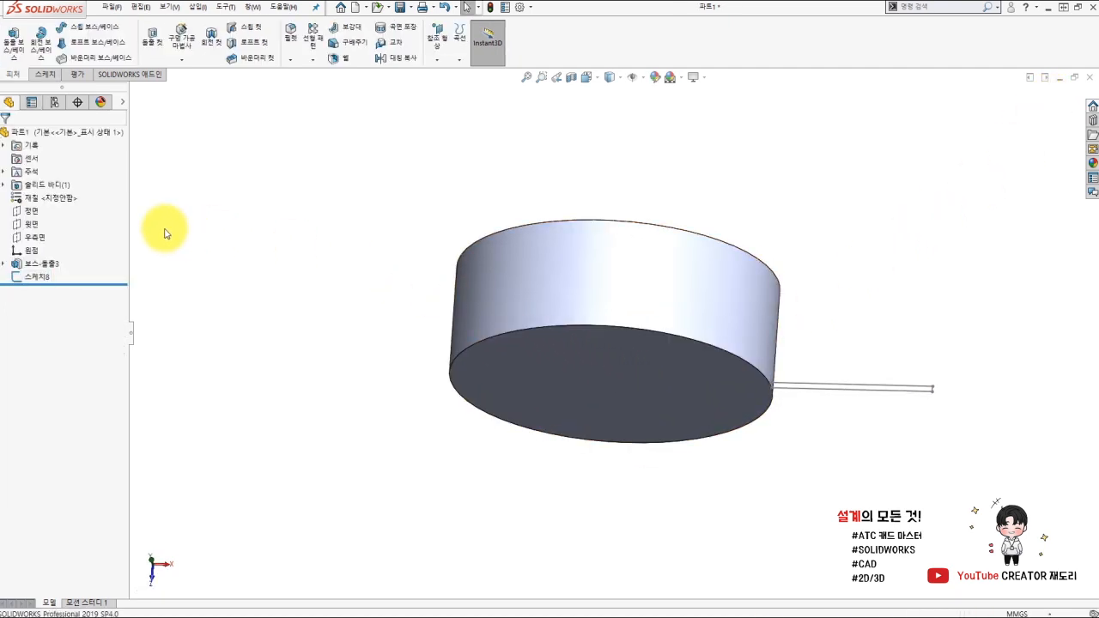
left_click(26, 224)
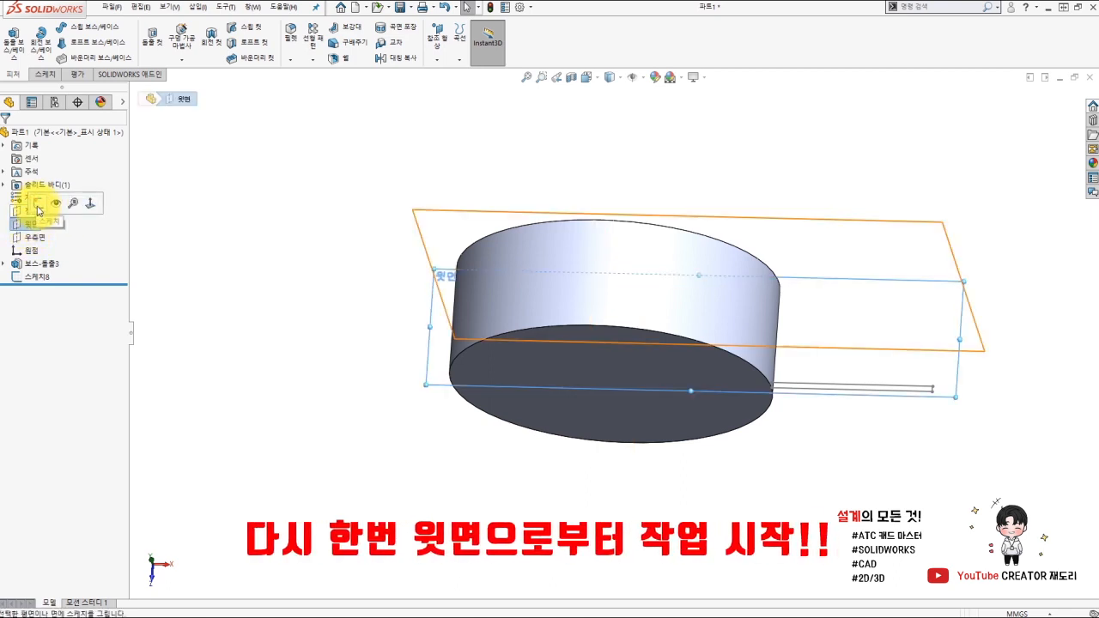
left_click(38, 206)
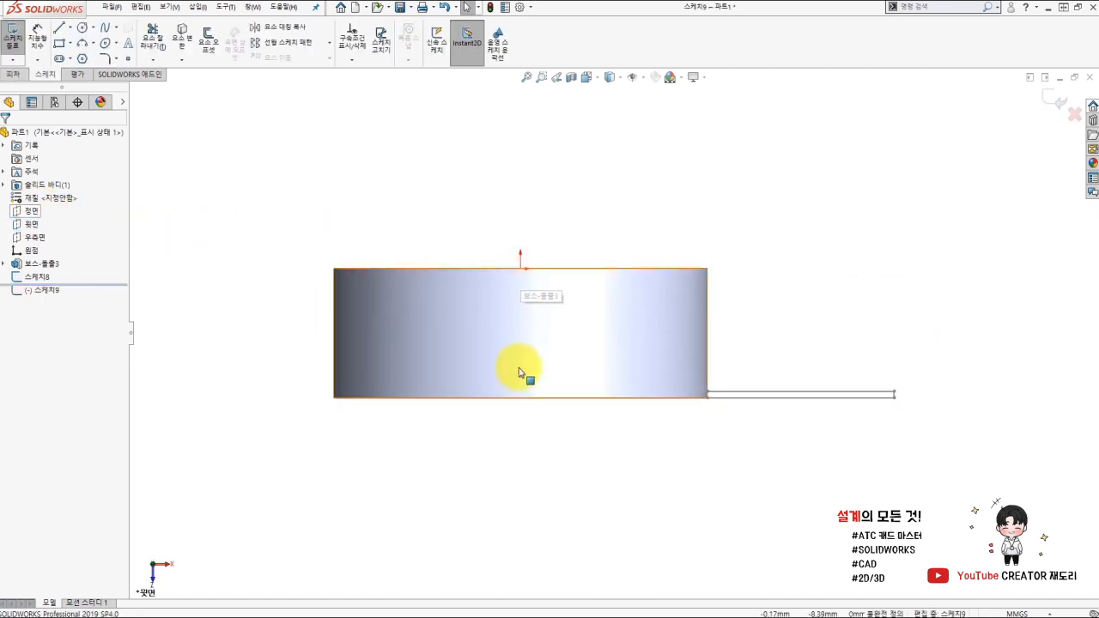
left_click(63, 30)
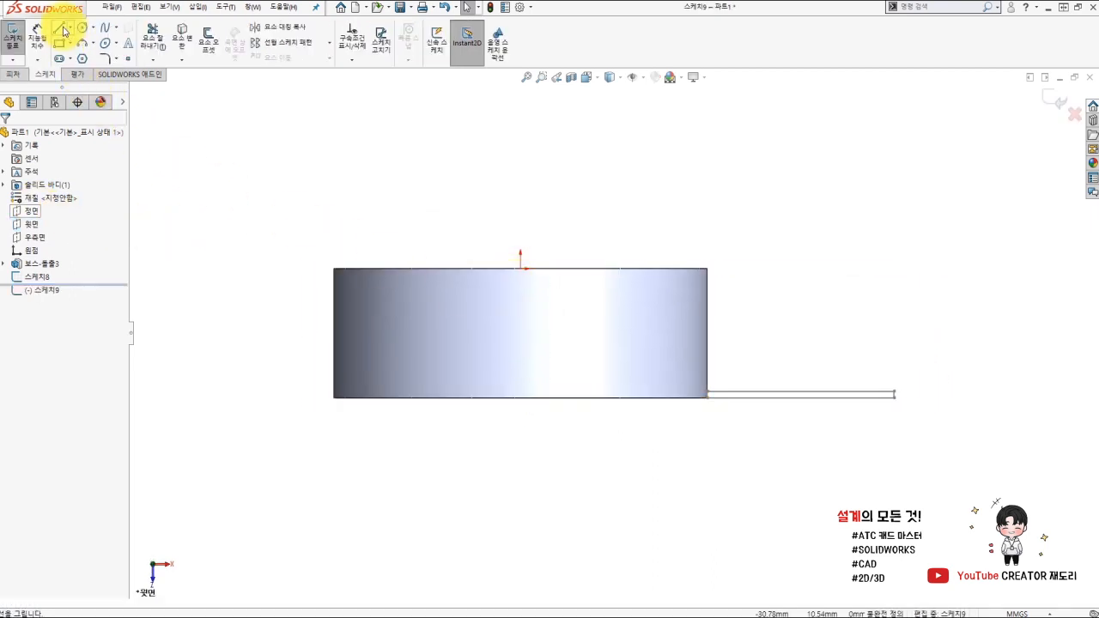
left_click(520, 398)
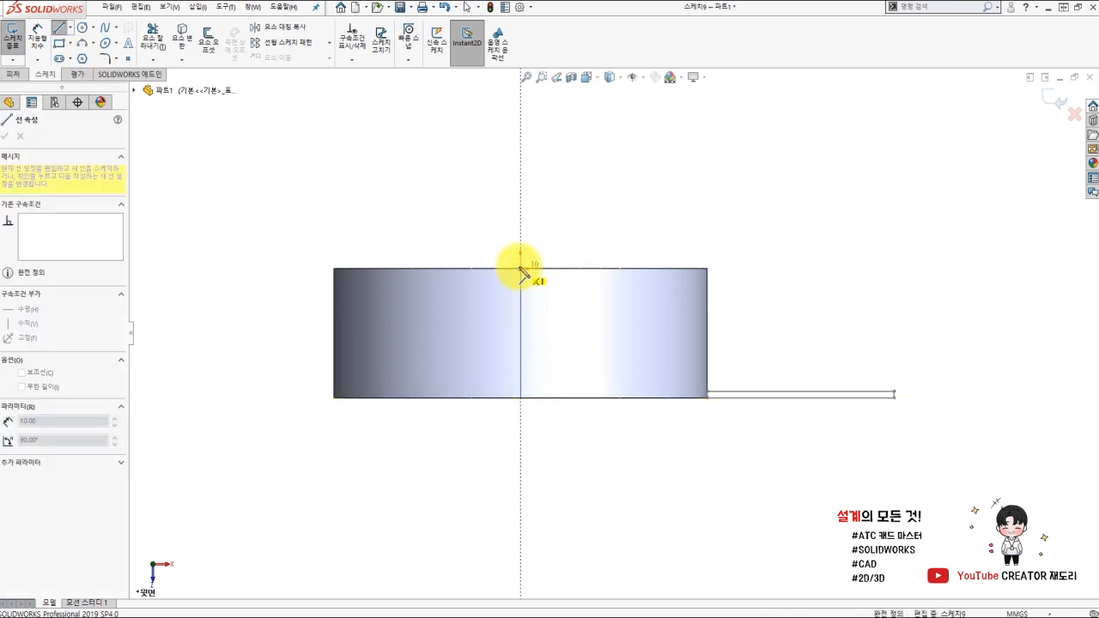
left_click(521, 269)
key("Escape")
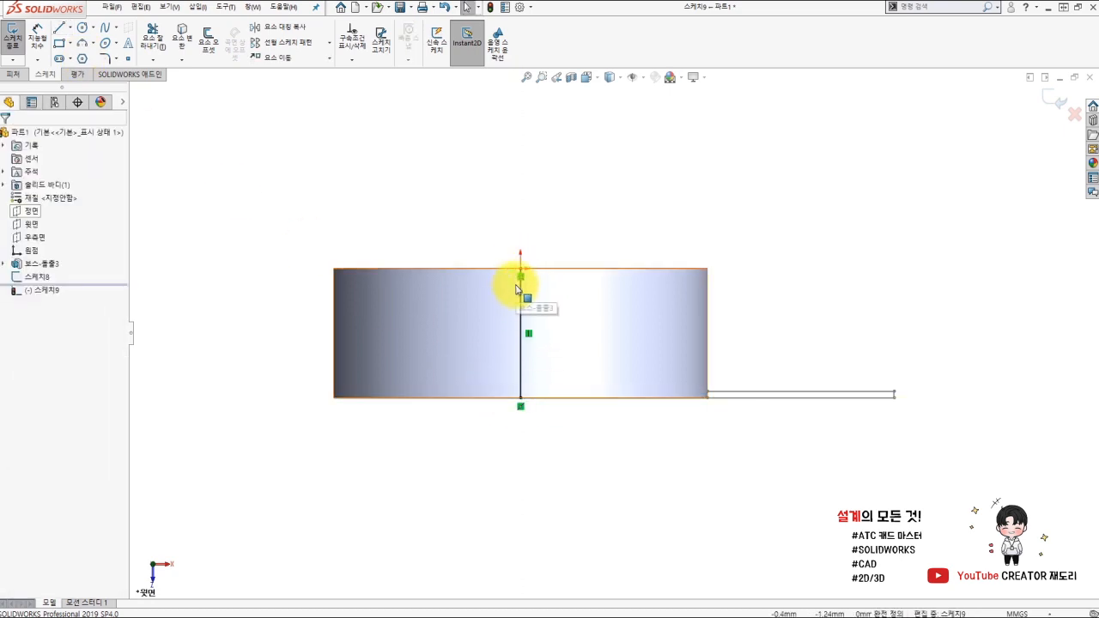
left_click(1055, 101)
Start a boss sweep with the thin rectangle sketch as profile and the center line sketch as path
middle_click_drag(547, 448, 478, 417)
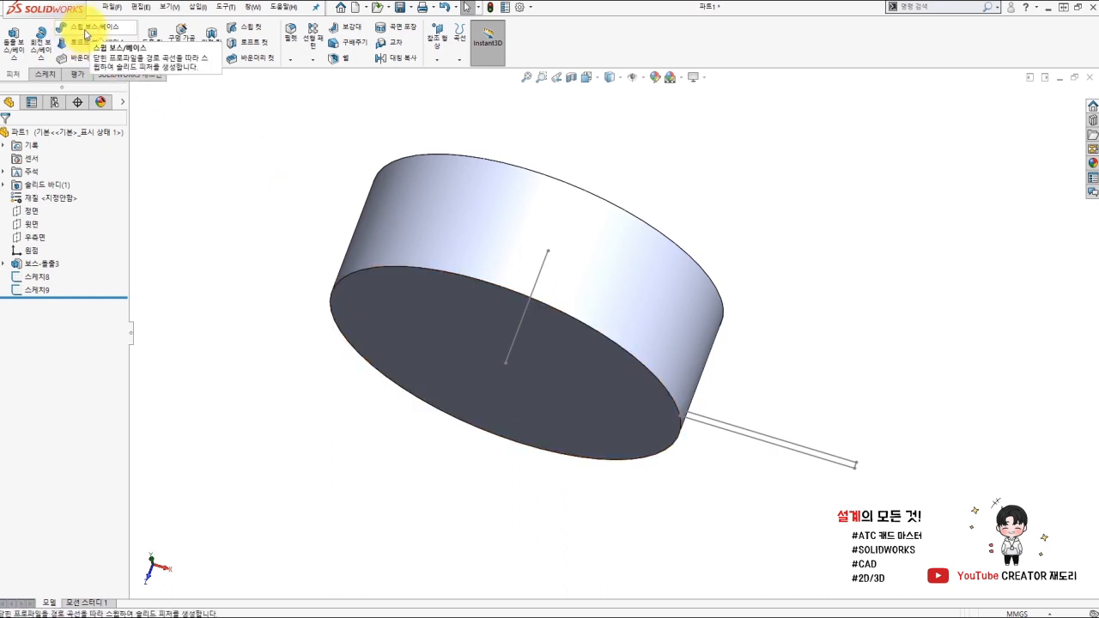
left_click(87, 34)
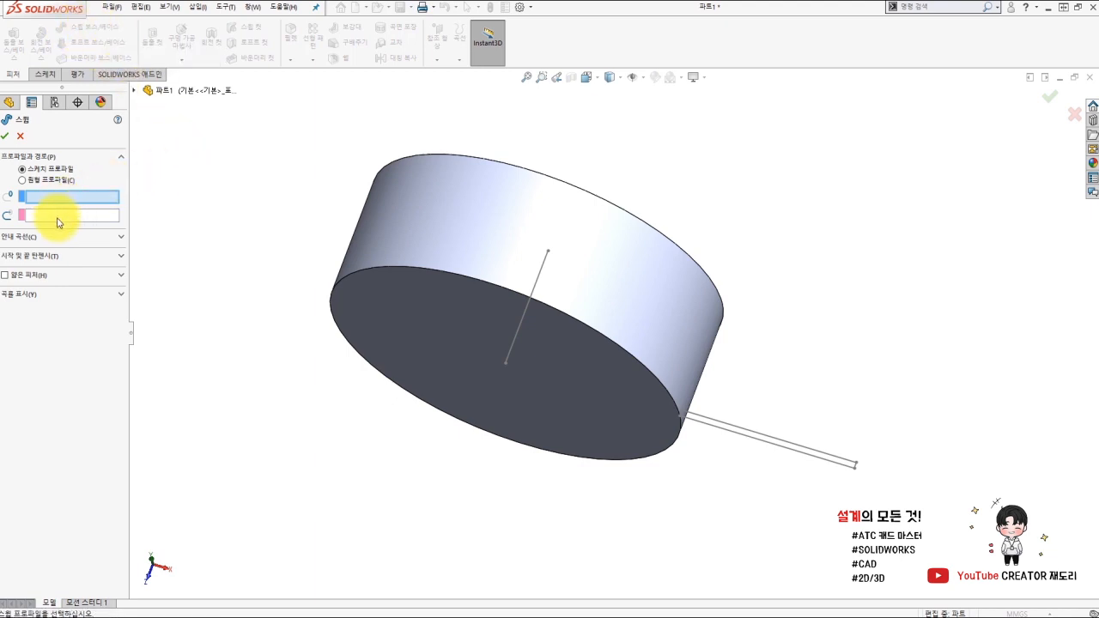
left_click(739, 434)
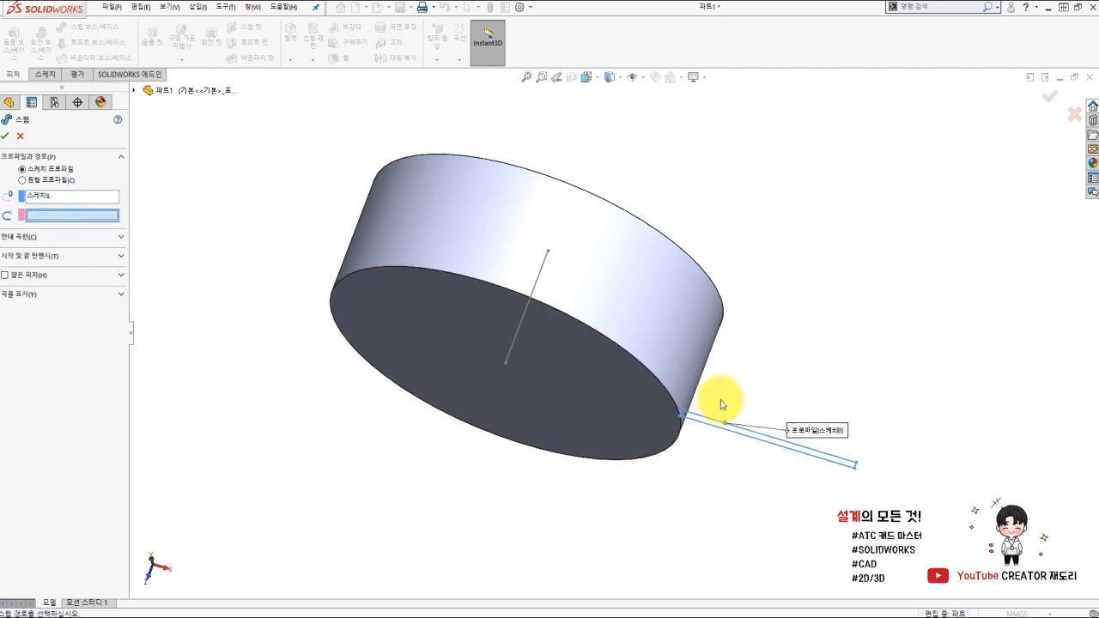
left_click(516, 341)
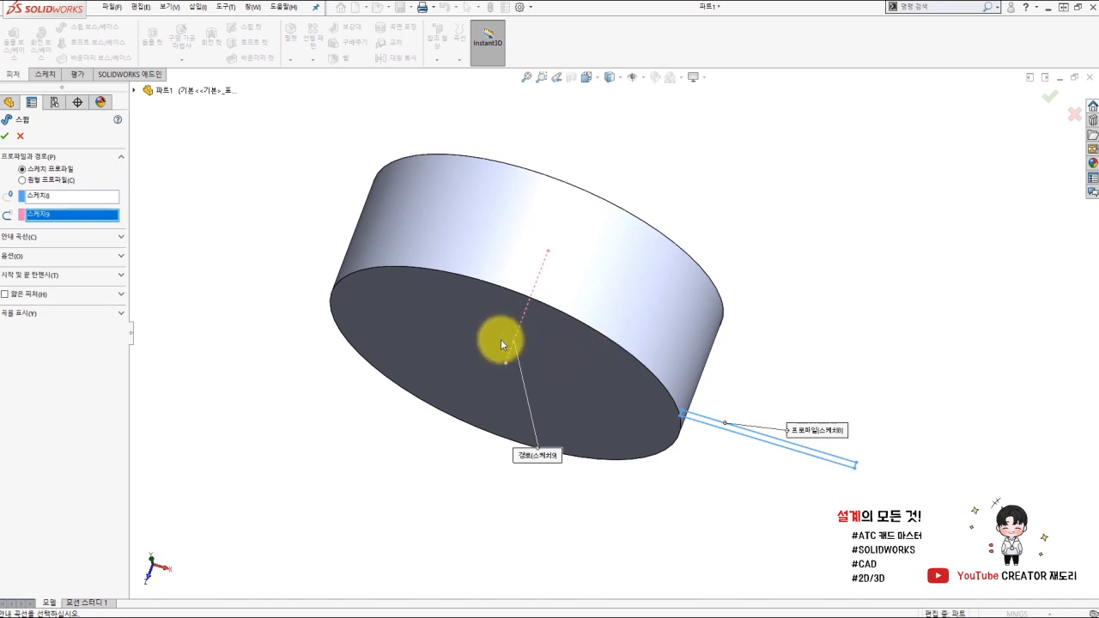
Set the sweep's profile twist to a specified twist value, controlled in degrees, of 90 degrees
left_click(85, 256)
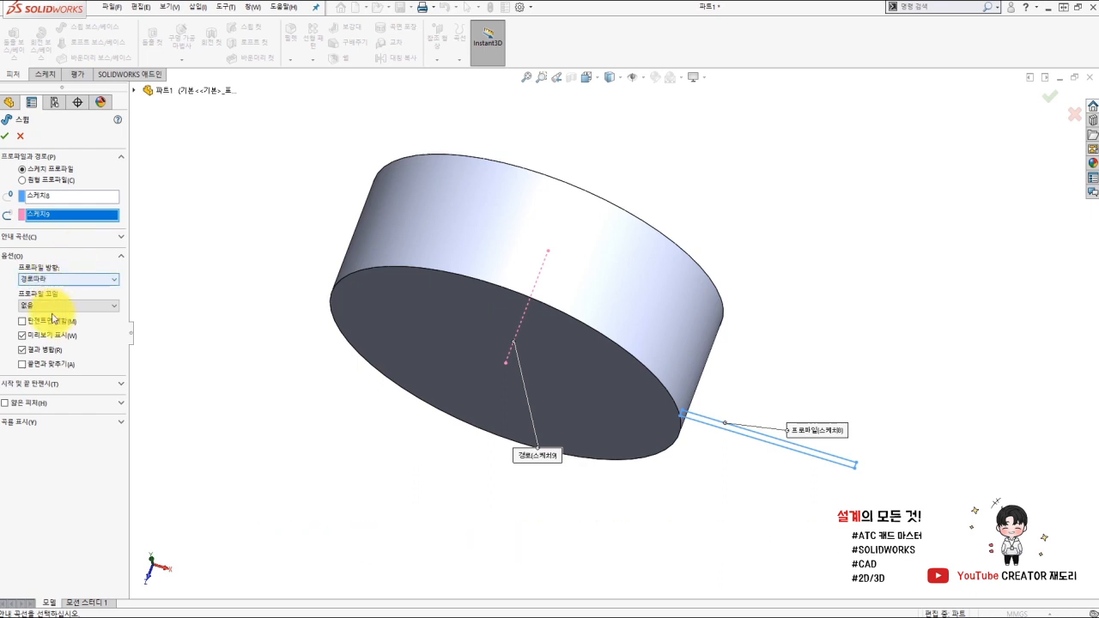
left_click(50, 307)
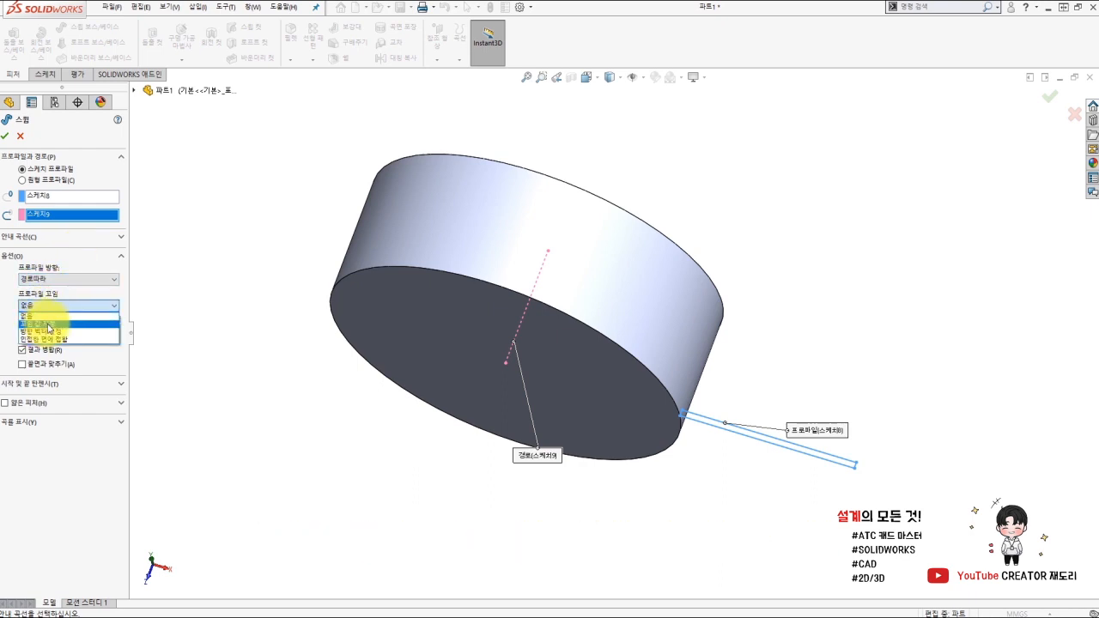
left_click(50, 324)
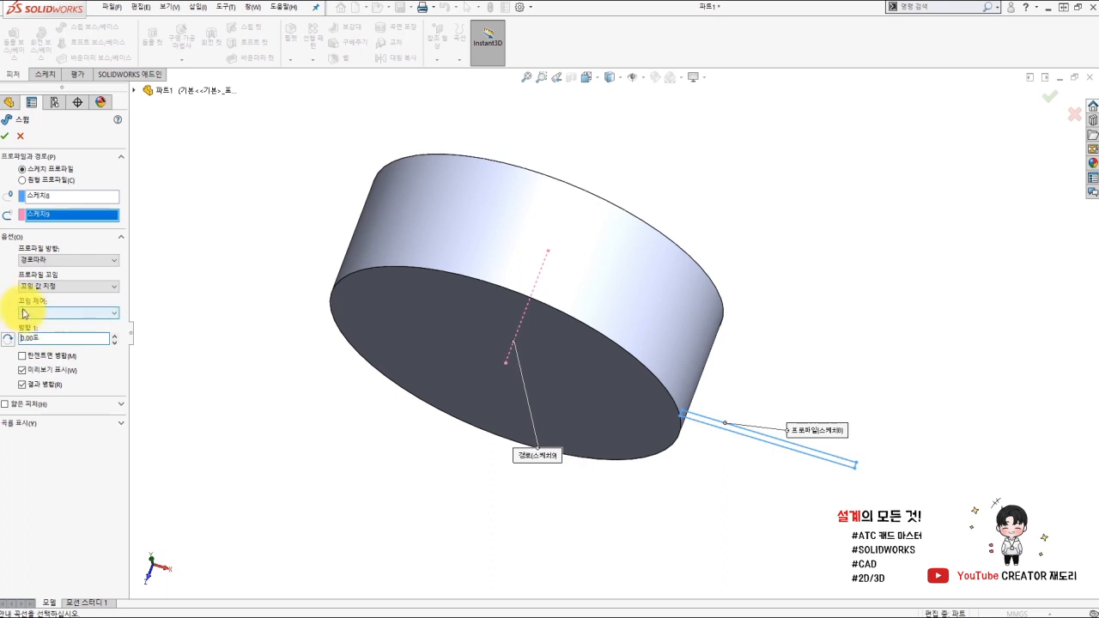
left_click(35, 321)
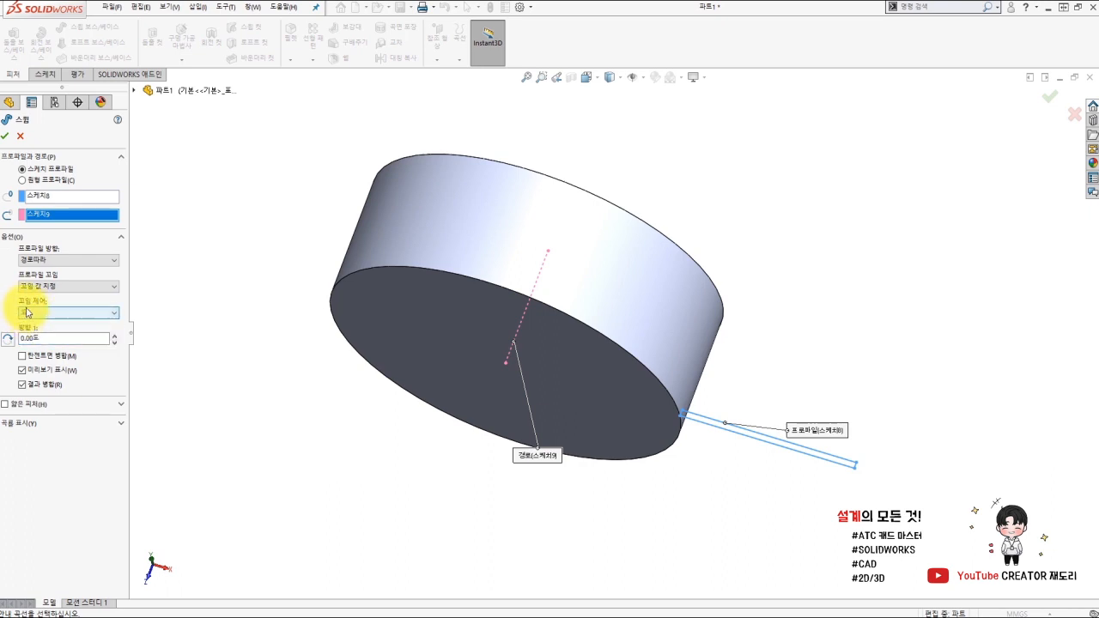
left_click_drag(49, 339, 7, 340)
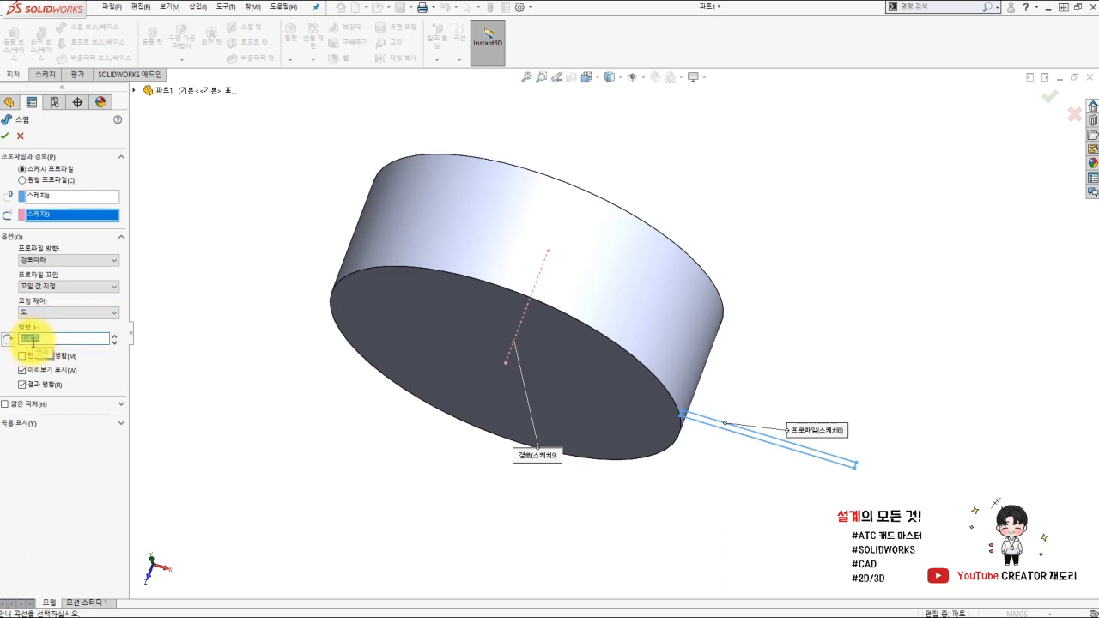
type("90")
key("Return")
middle_click_drag(582, 451, 585, 509)
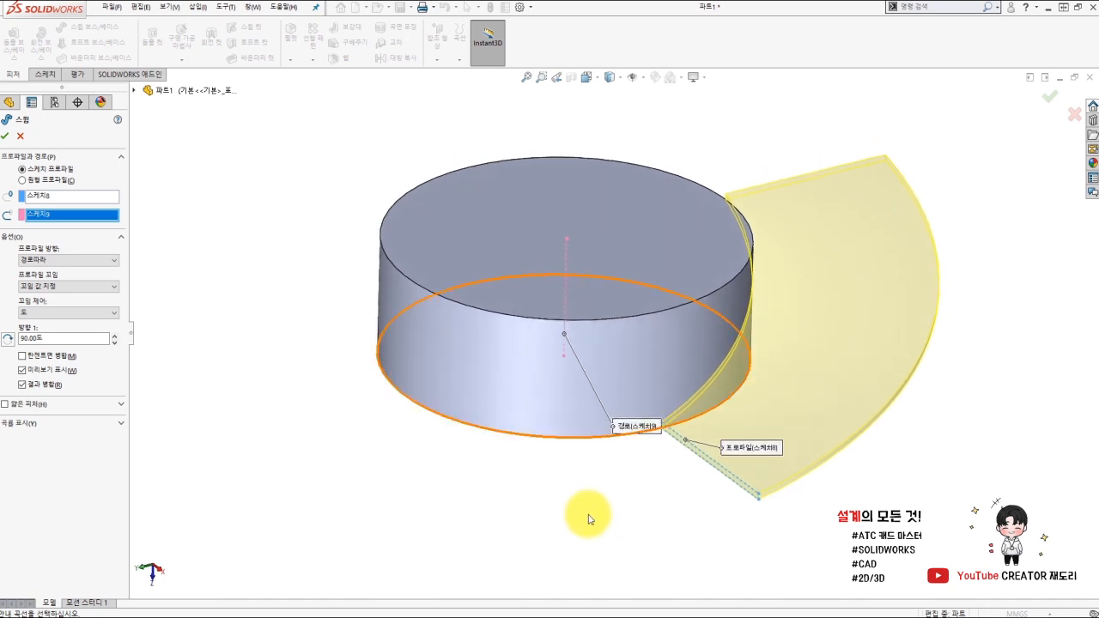
Set the sweep's twist angle to 80 degrees and view the blade preview from another angle
left_click_drag(61, 338, 21, 338)
key("BackSpace")
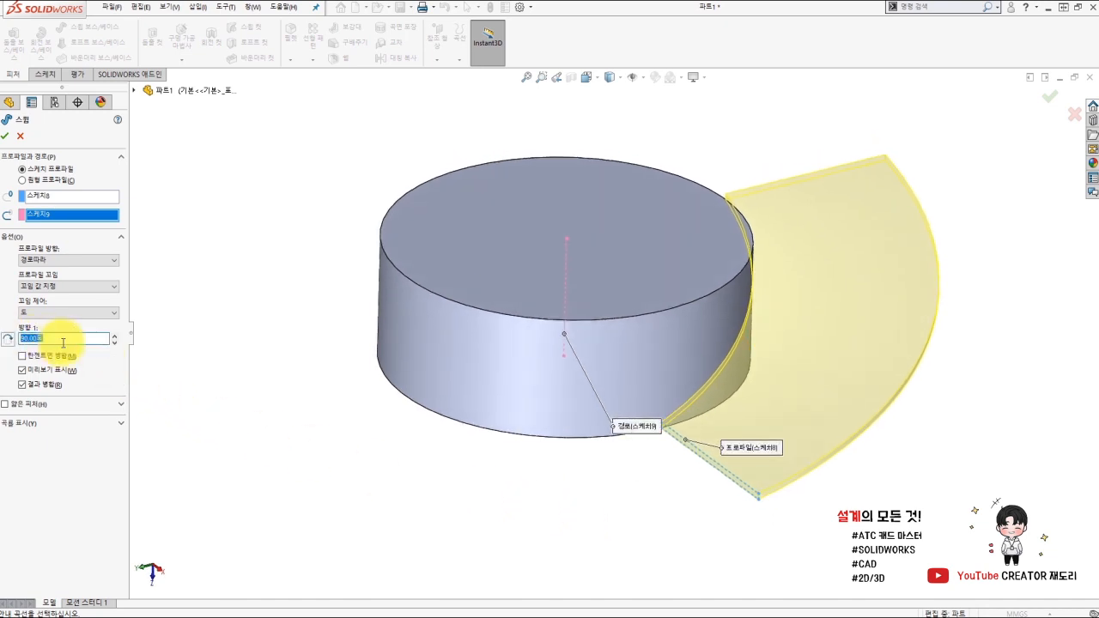
key("Return")
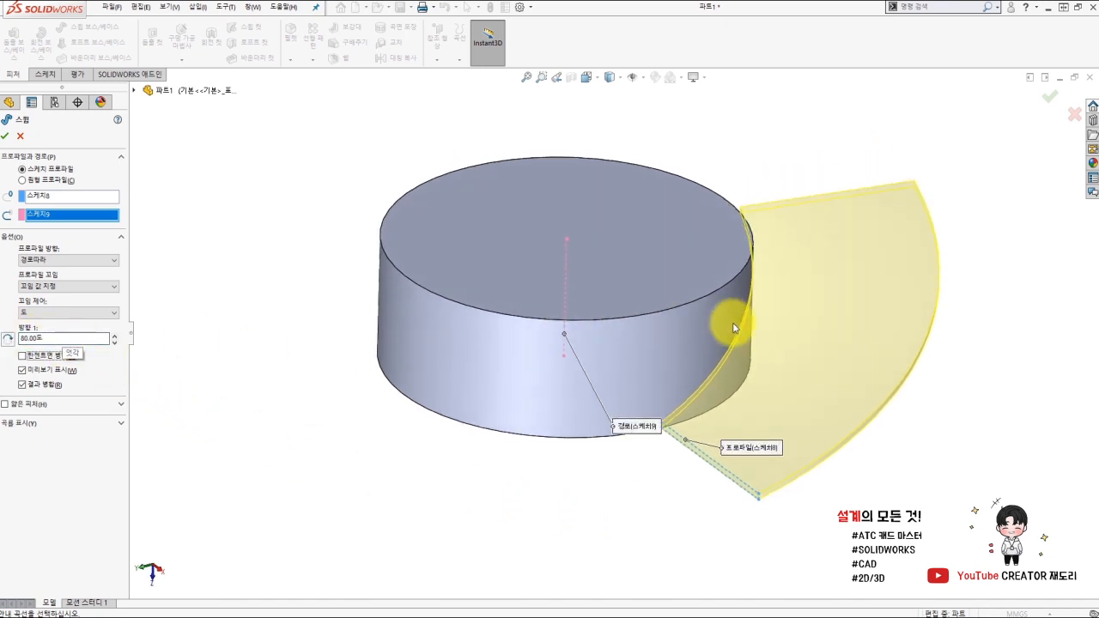
middle_click_drag(729, 320, 753, 275)
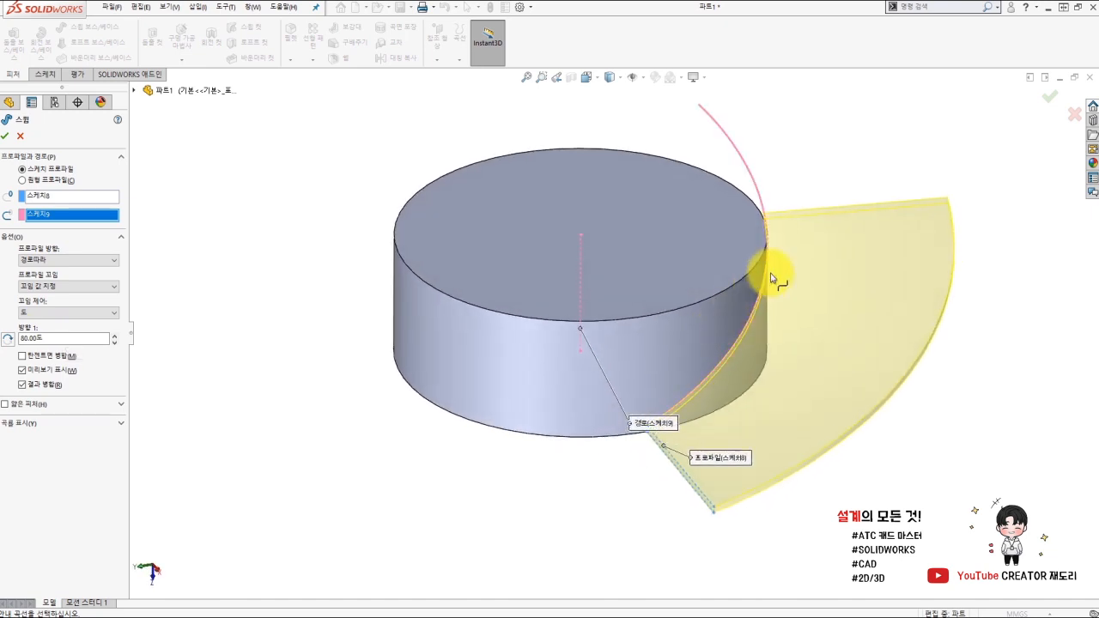
Set the sweep's twist angle to 60 degrees and finish the blade sweep
middle_click_drag(663, 269, 635, 387)
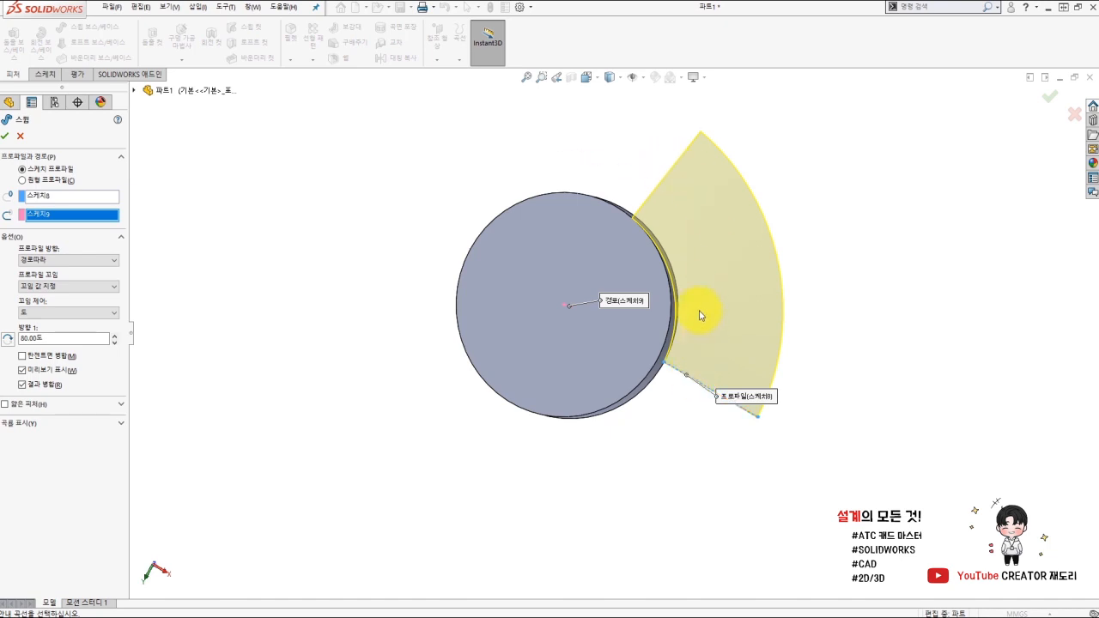
left_click(68, 338)
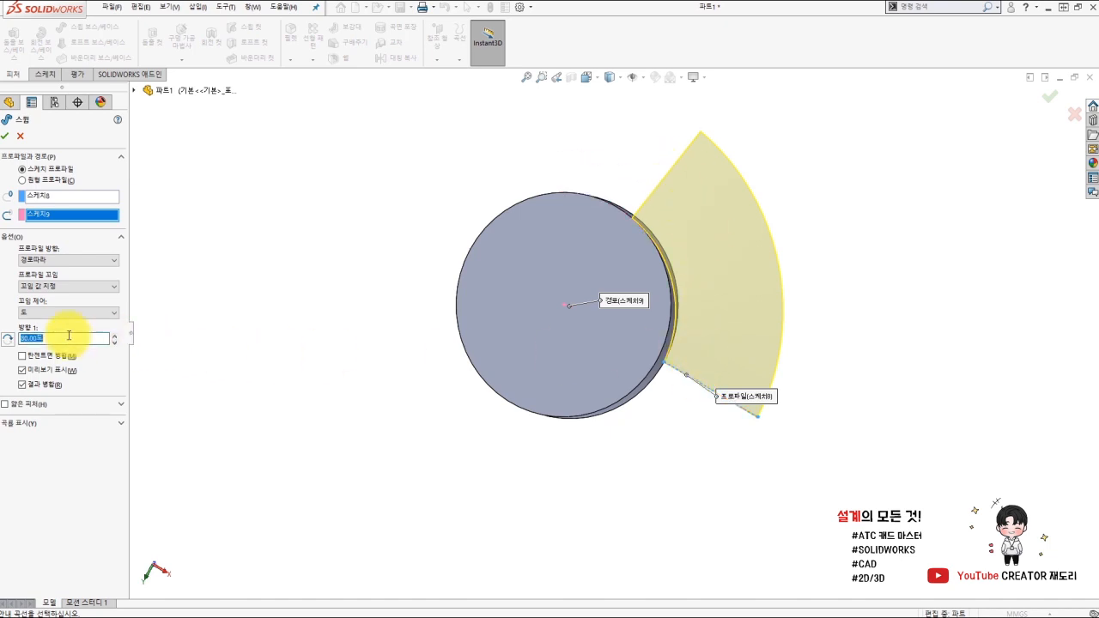
type("60")
key("Return")
middle_click_drag(478, 387, 493, 322)
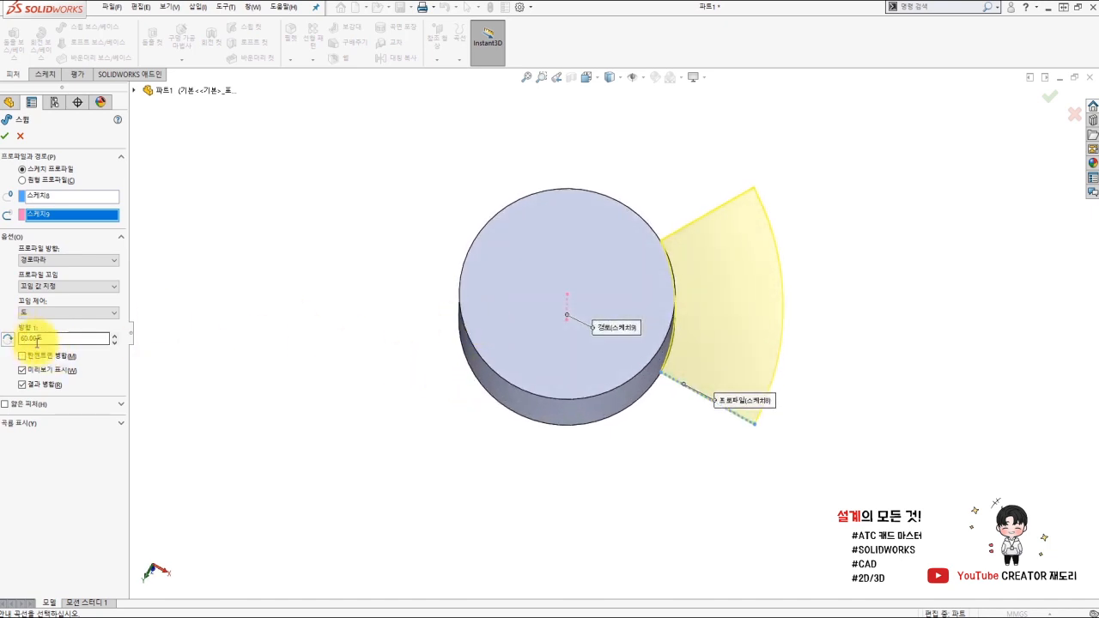
left_click(9, 138)
Round one outer corner edge of the blade with an 8 mm radius fillet
middle_click_drag(633, 486, 643, 352)
scroll(736, 240, "up", 3)
scroll(658, 246, "down", 5)
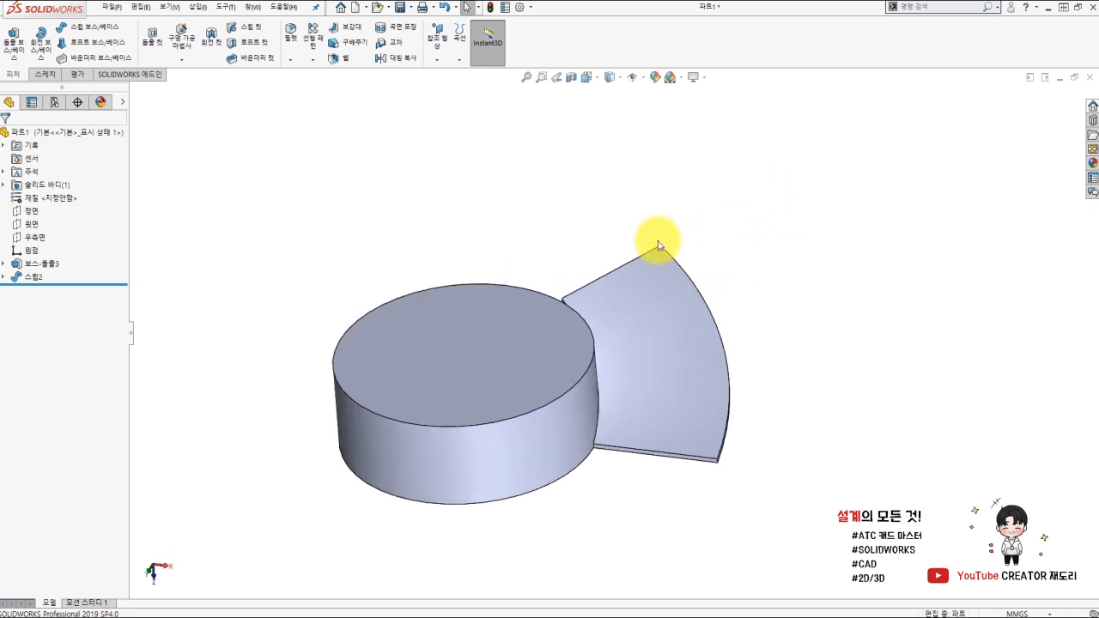
middle_click_drag(675, 252, 794, 554)
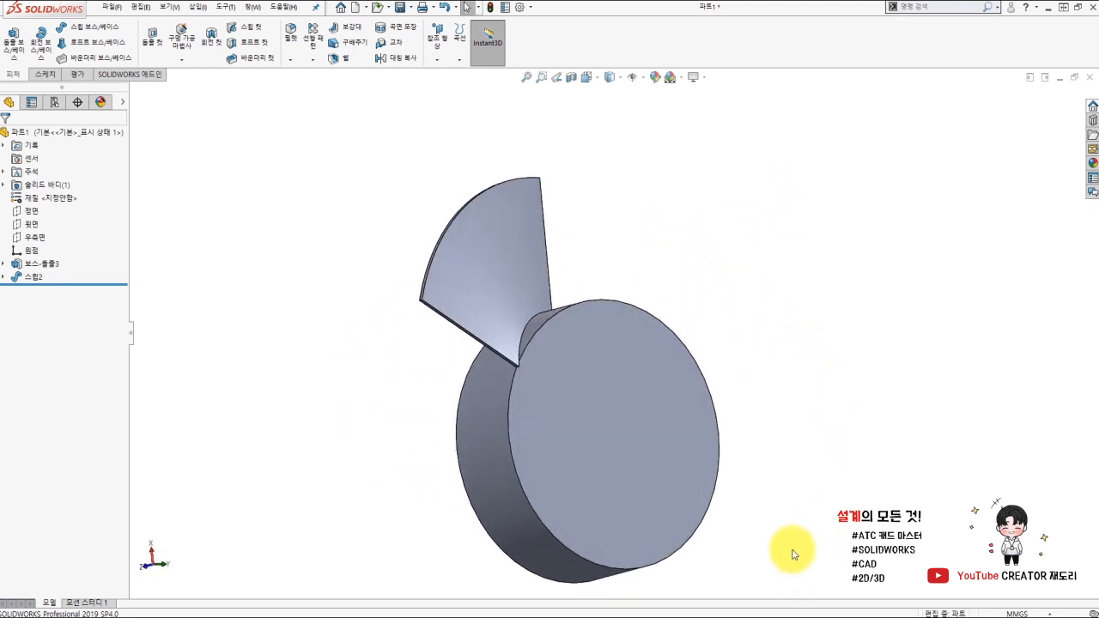
left_click(290, 44)
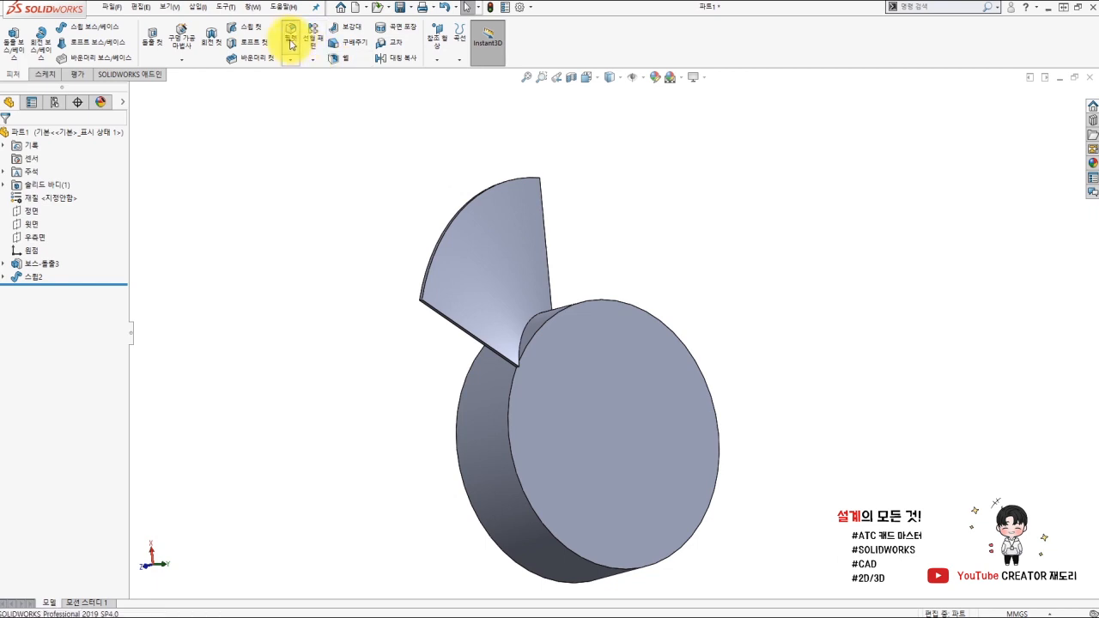
left_click(421, 304)
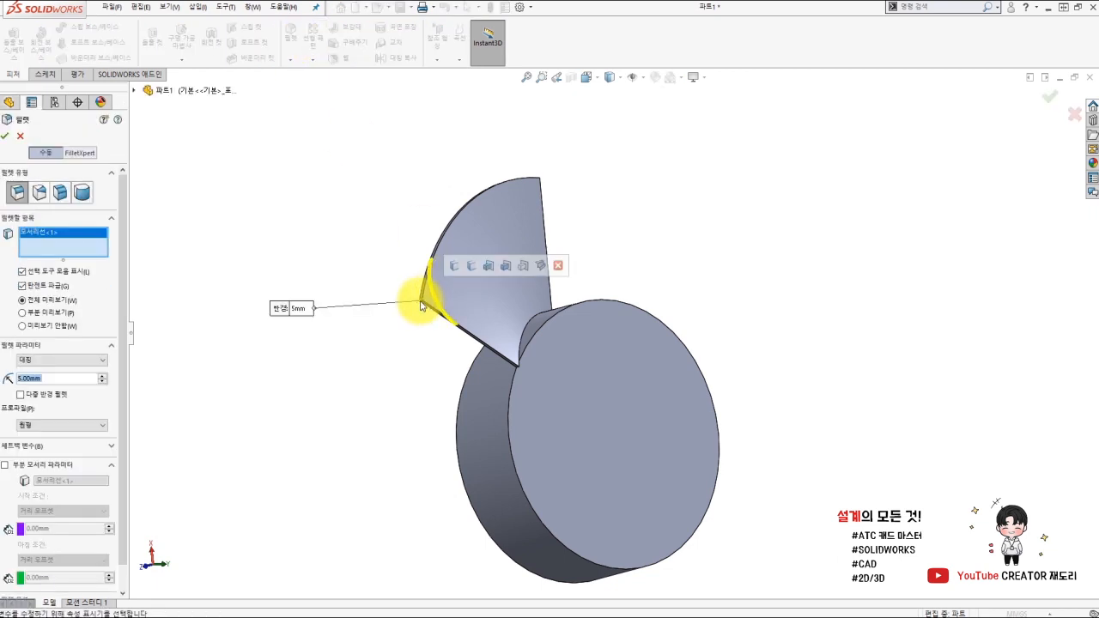
double_click(43, 379)
type("10")
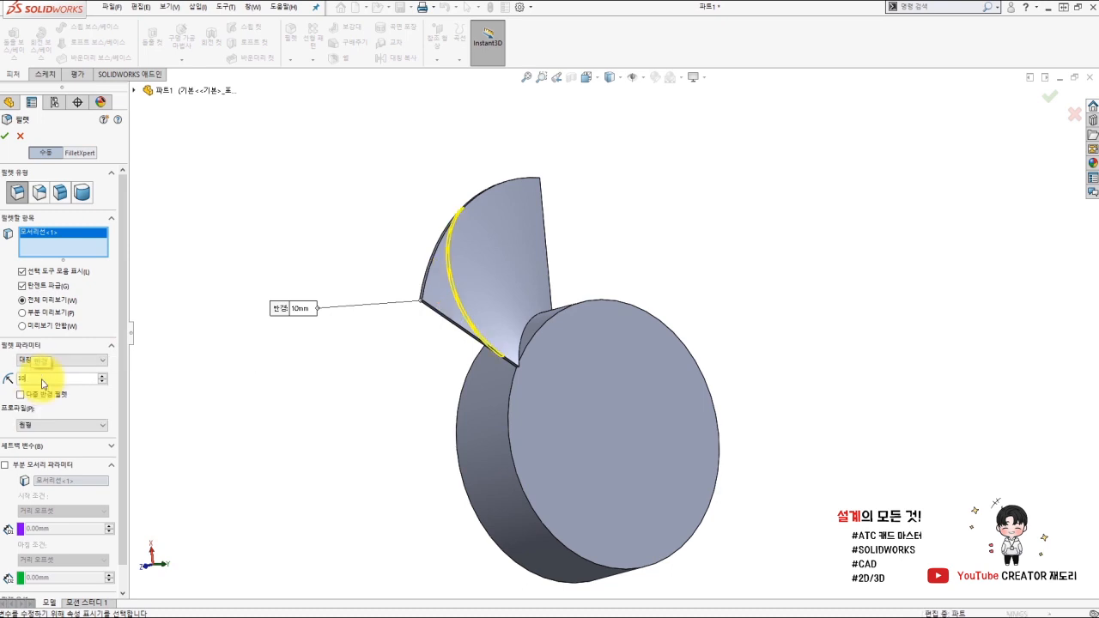
middle_click_drag(609, 314, 556, 315)
double_click(36, 380)
type("8")
key("Return")
Round the blade's other outer corner edge with a second fillet of 8 mm radius
middle_click_drag(589, 319, 681, 203)
left_click(290, 36)
left_click(673, 204)
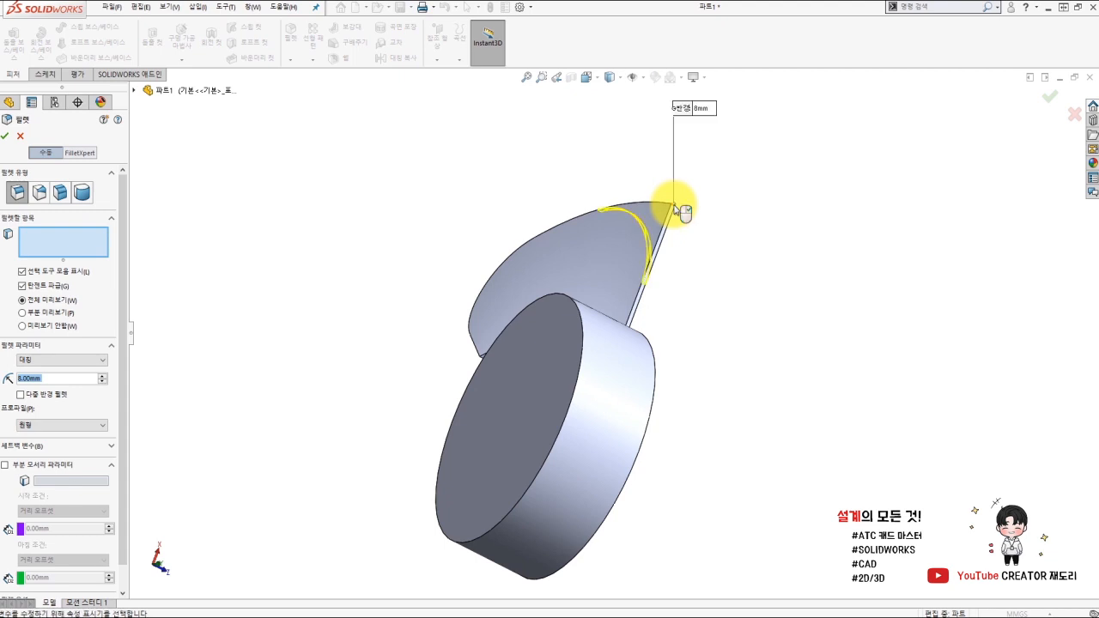
middle_click_drag(405, 287, 388, 327)
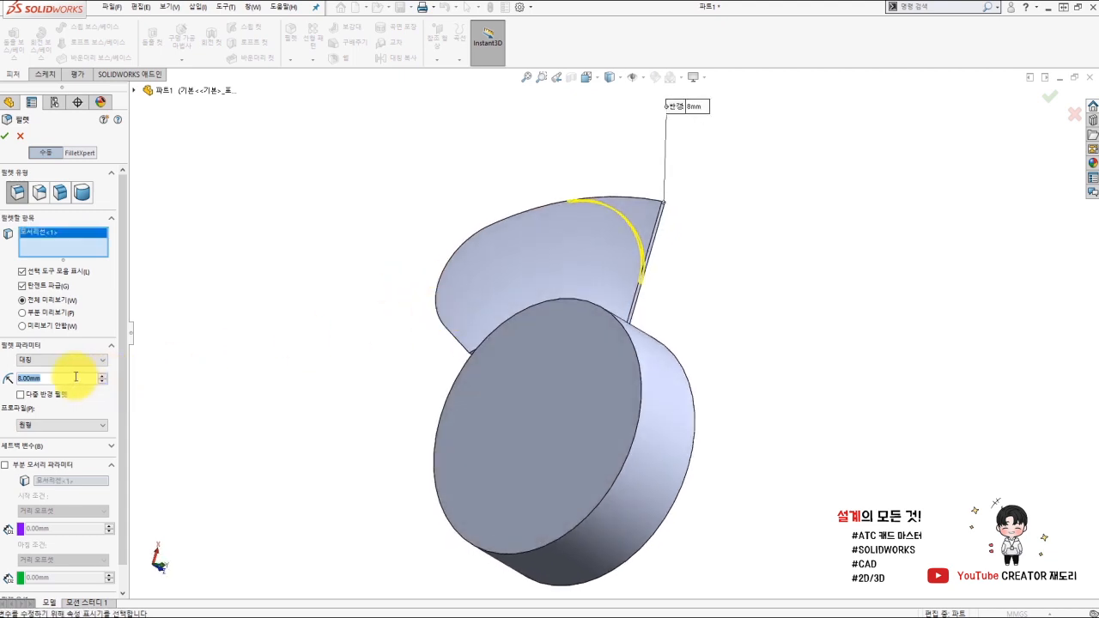
key("Return")
Start a sketch on the hub's flat upper face and convert the face's circular outline into sketch entities
middle_click_drag(445, 355, 404, 562)
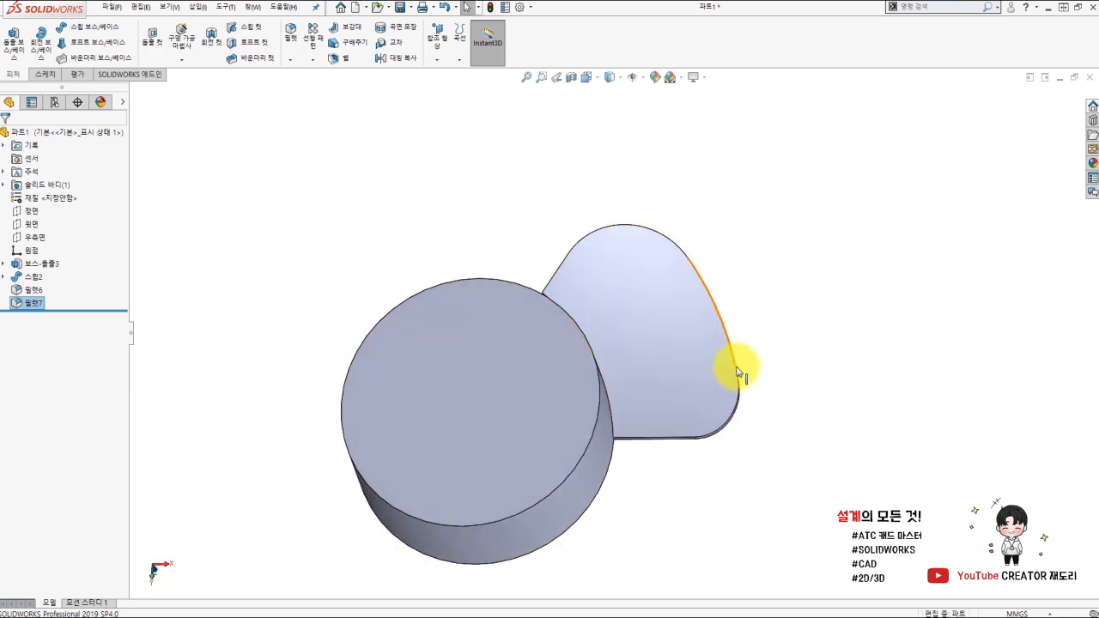
middle_click_drag(718, 363, 638, 355)
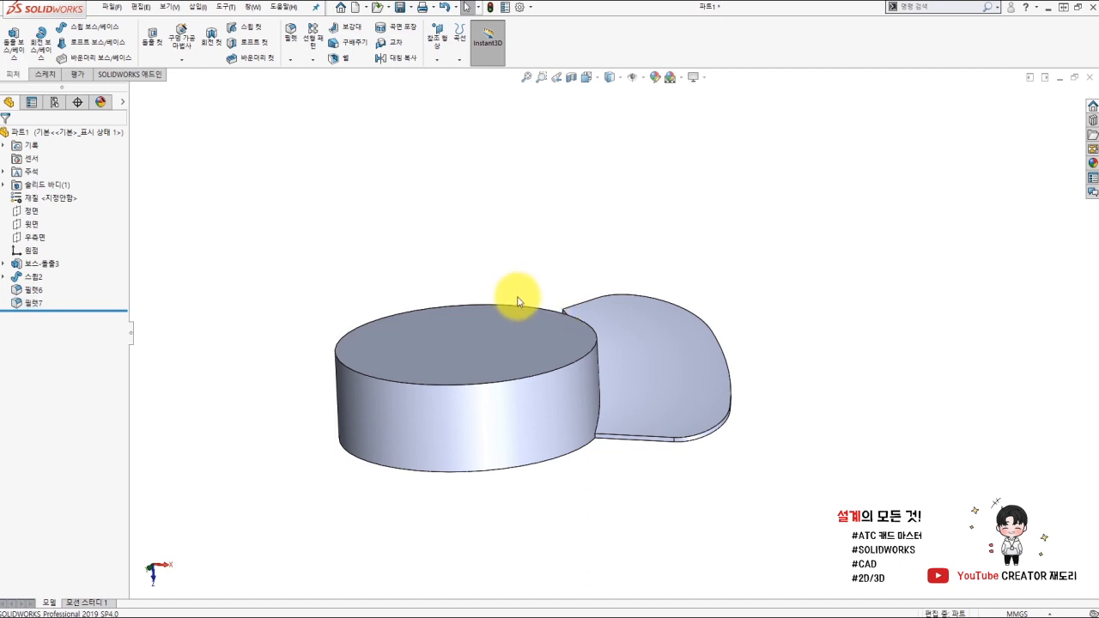
left_click(452, 331)
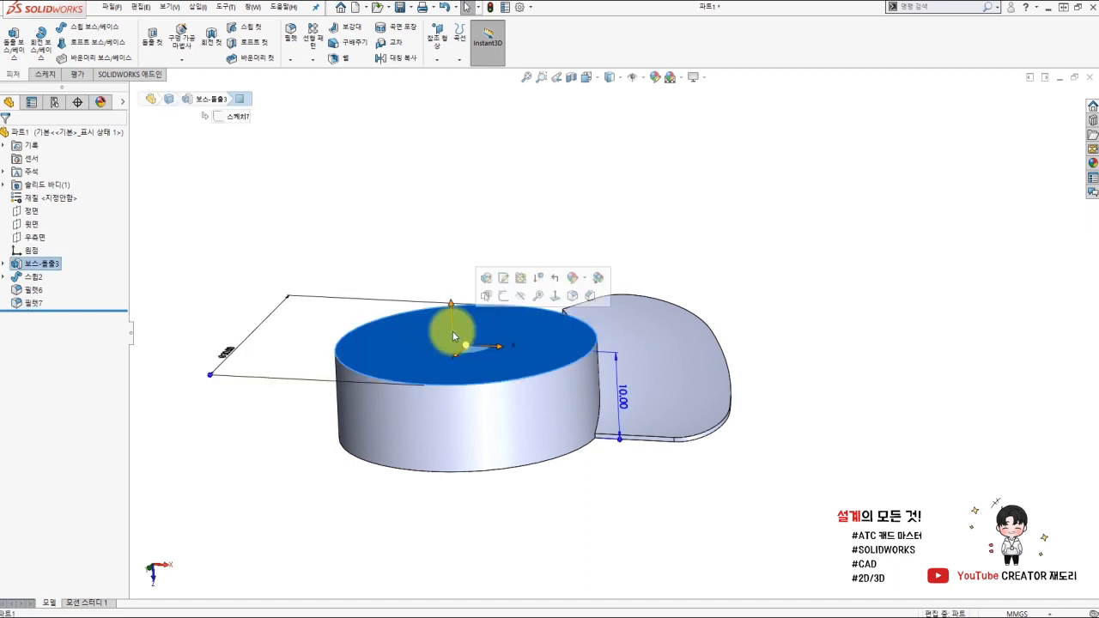
left_click(503, 298)
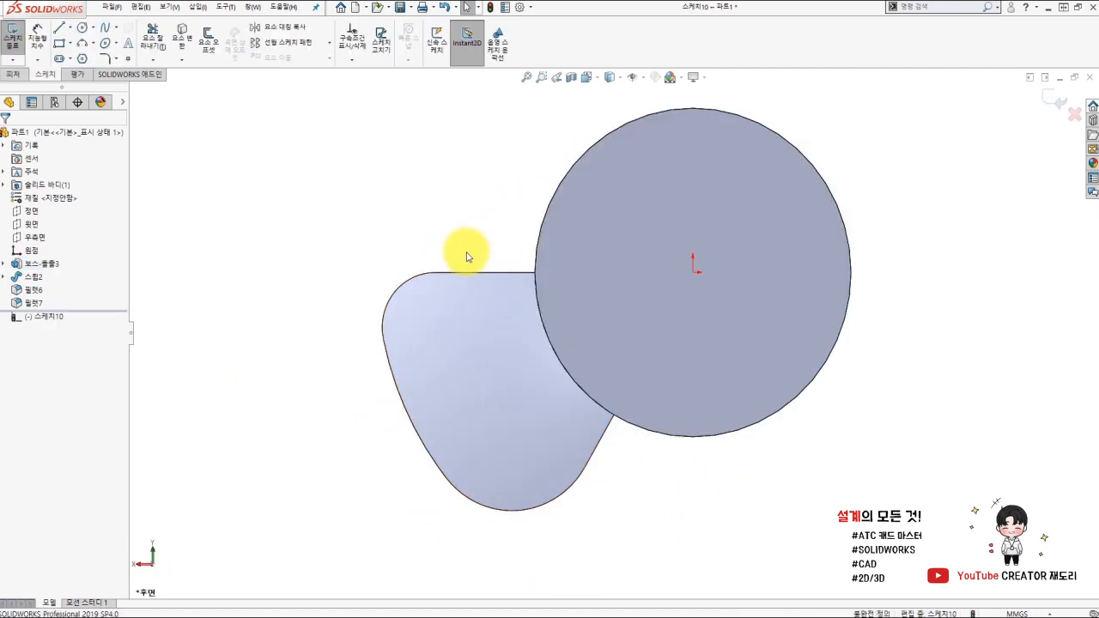
left_click(182, 38)
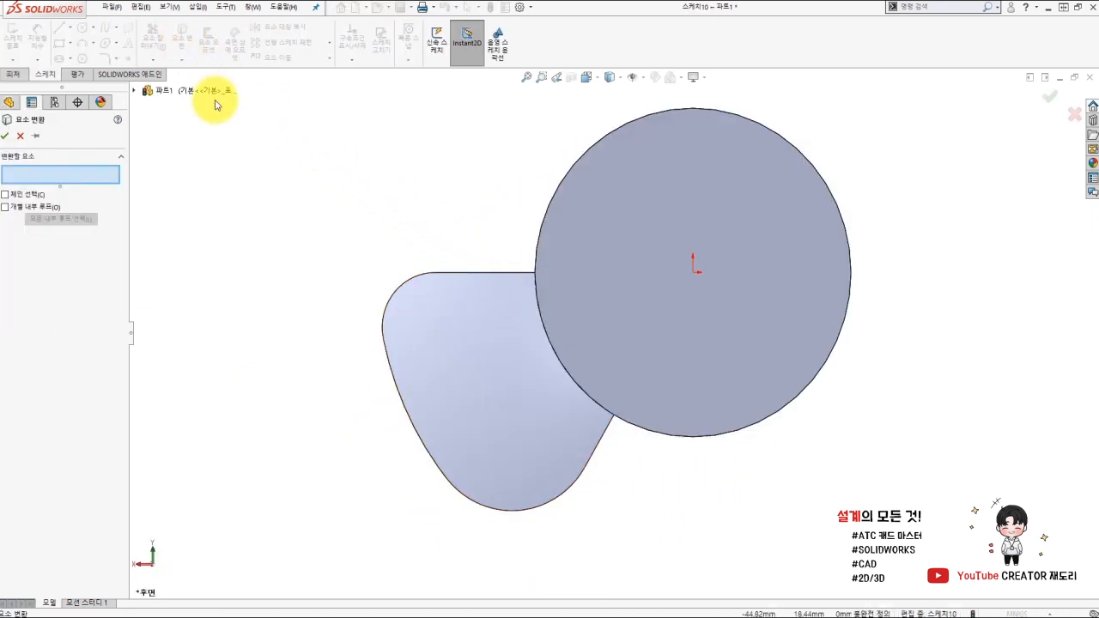
left_click(624, 278)
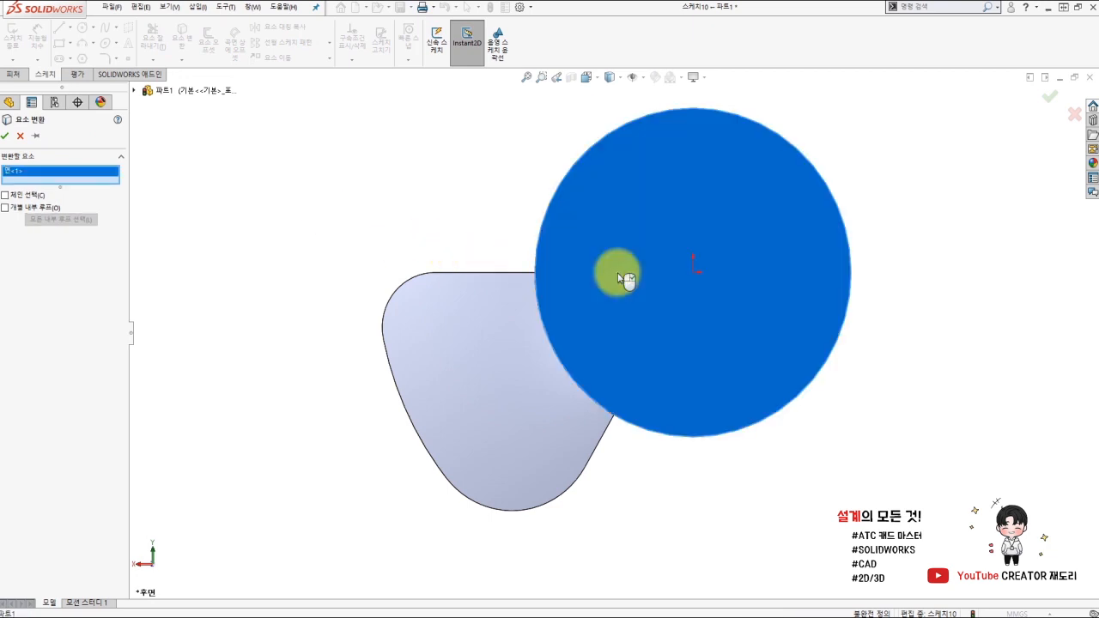
left_click(6, 137)
Extrude the converted circle as a boss up to the blade's corner vertex that protrudes above the hub face
middle_click_drag(331, 318, 338, 216)
middle_click_drag(515, 233, 523, 179)
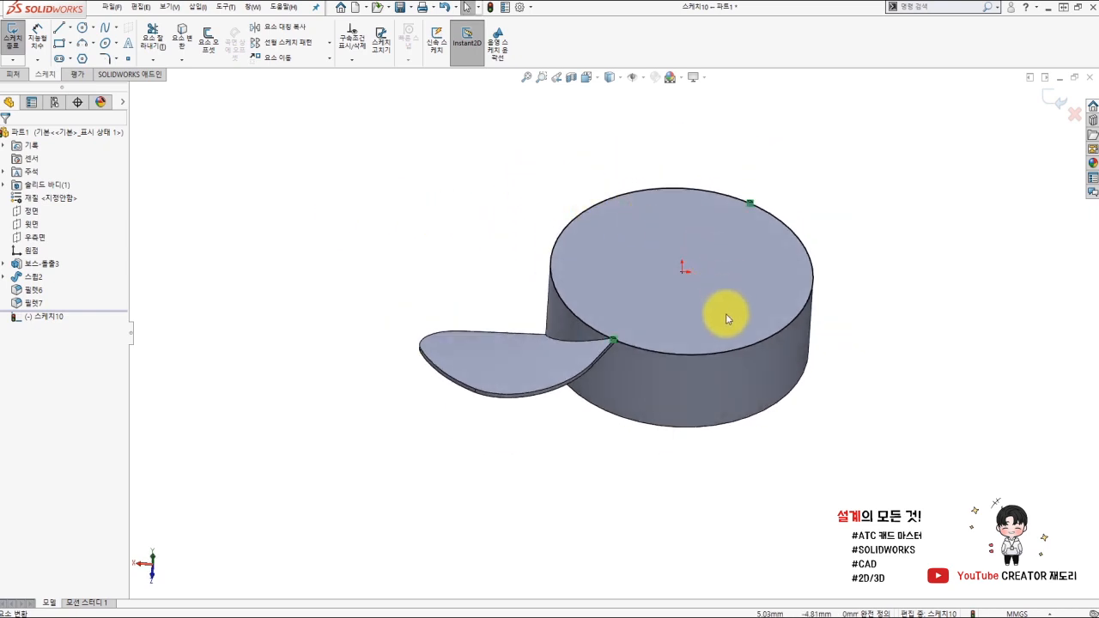
left_click(19, 73)
left_click(19, 56)
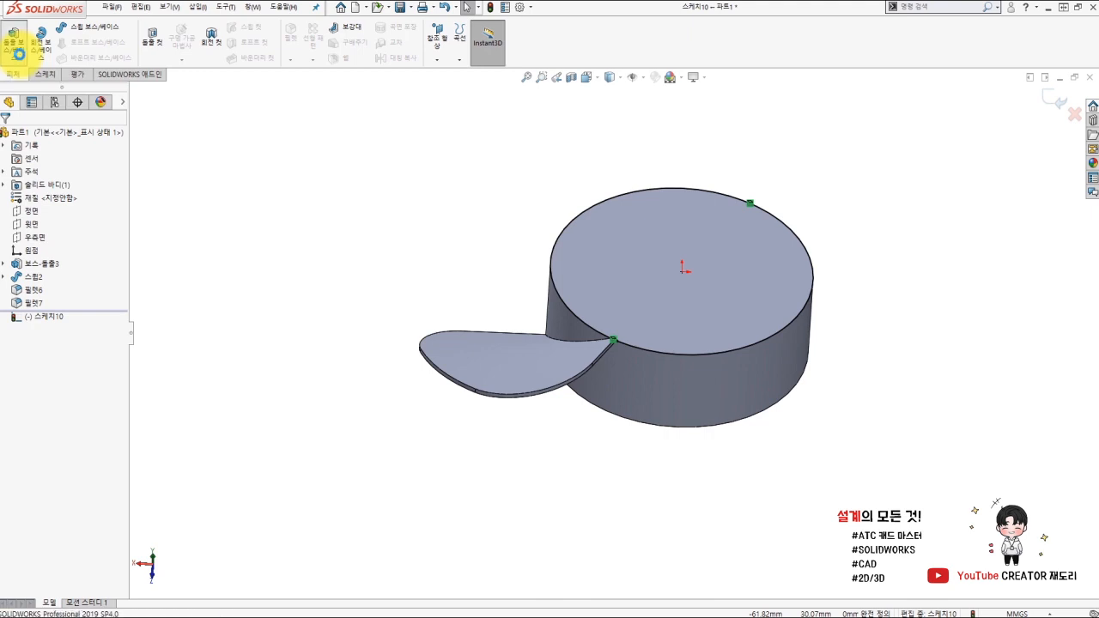
middle_click_drag(675, 432, 667, 360)
scroll(635, 319, "down", 3)
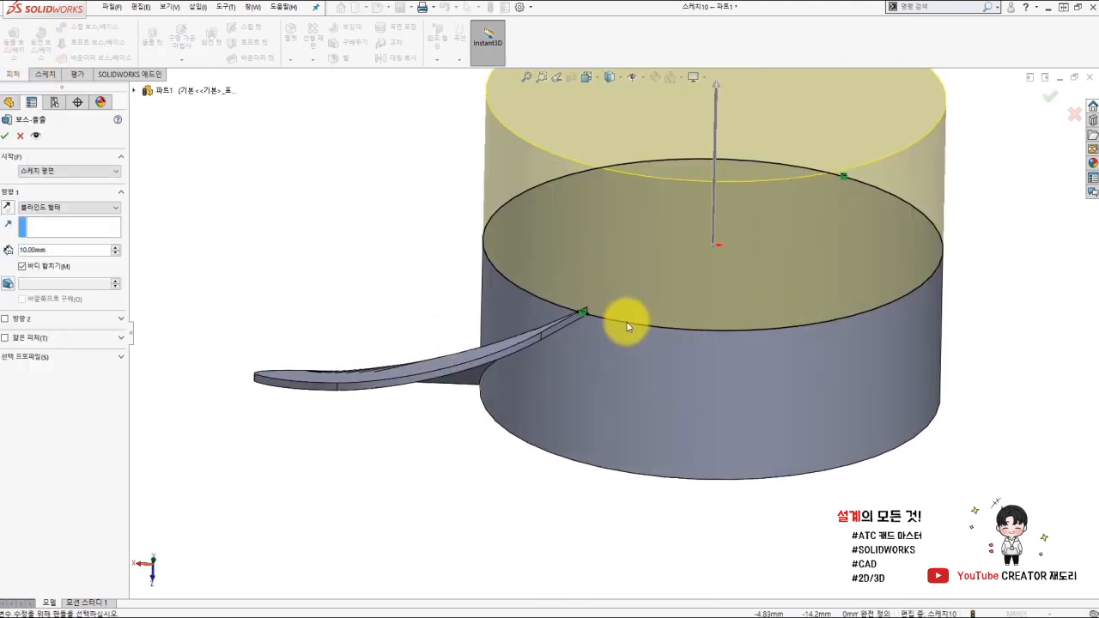
scroll(570, 300, "down", 2)
left_click(101, 208)
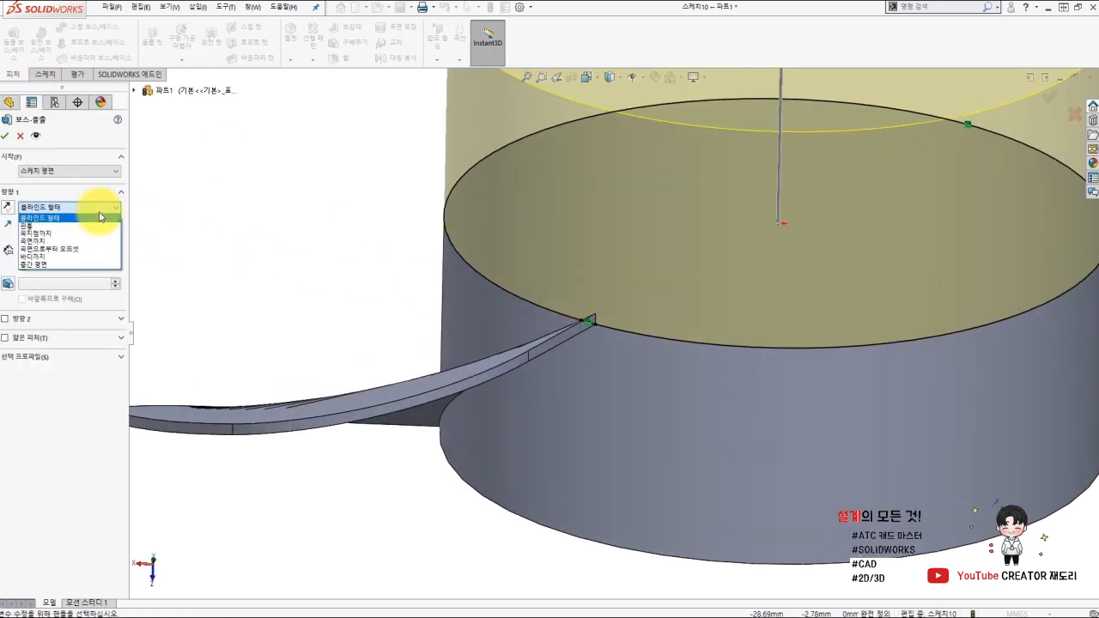
left_click(39, 234)
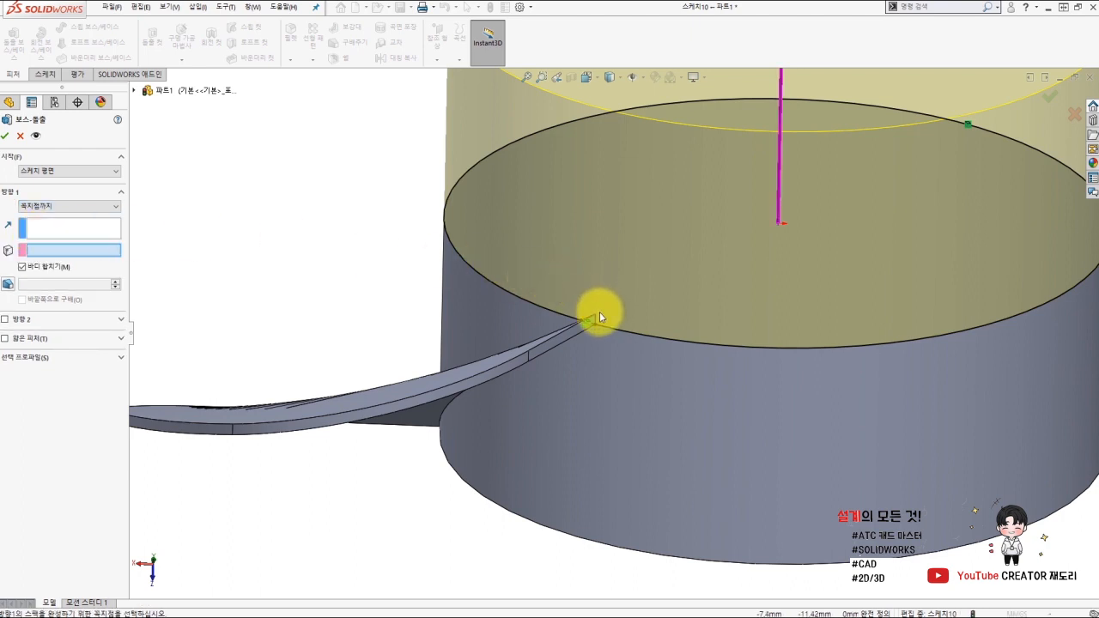
left_click(598, 318)
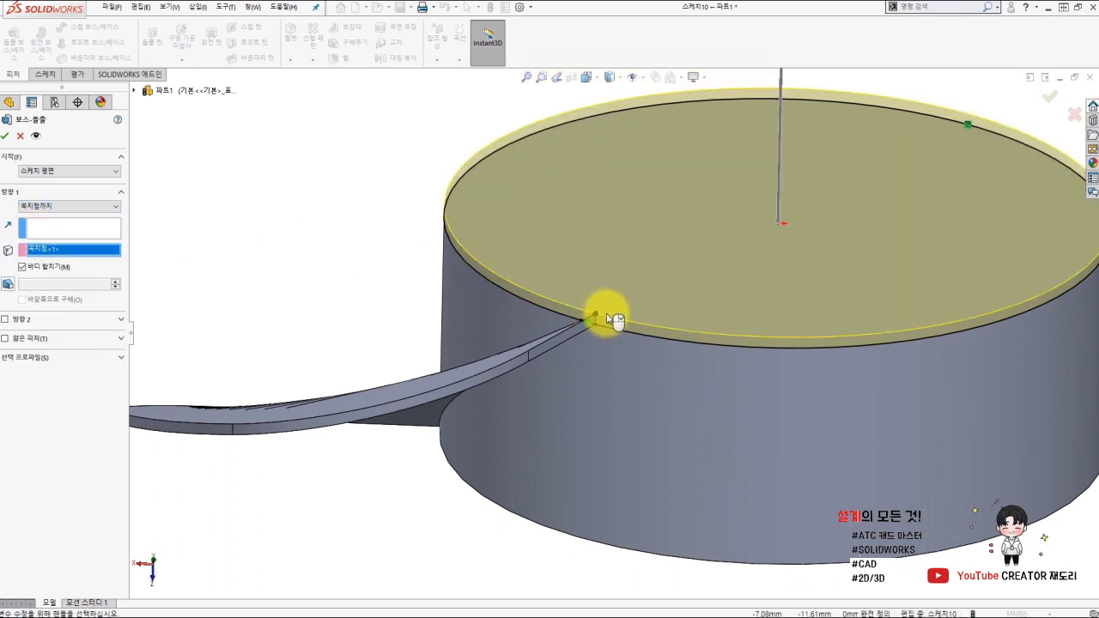
left_click(5, 139)
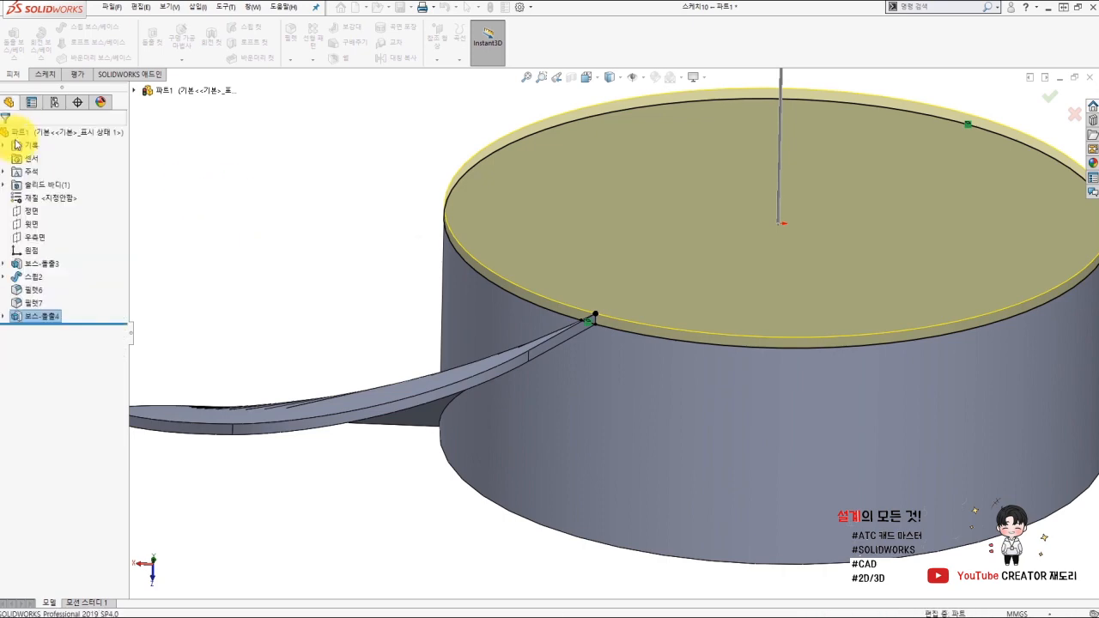
Start a circular pattern of the swept blade around the hub's cylindrical face
middle_click_drag(369, 266, 709, 328)
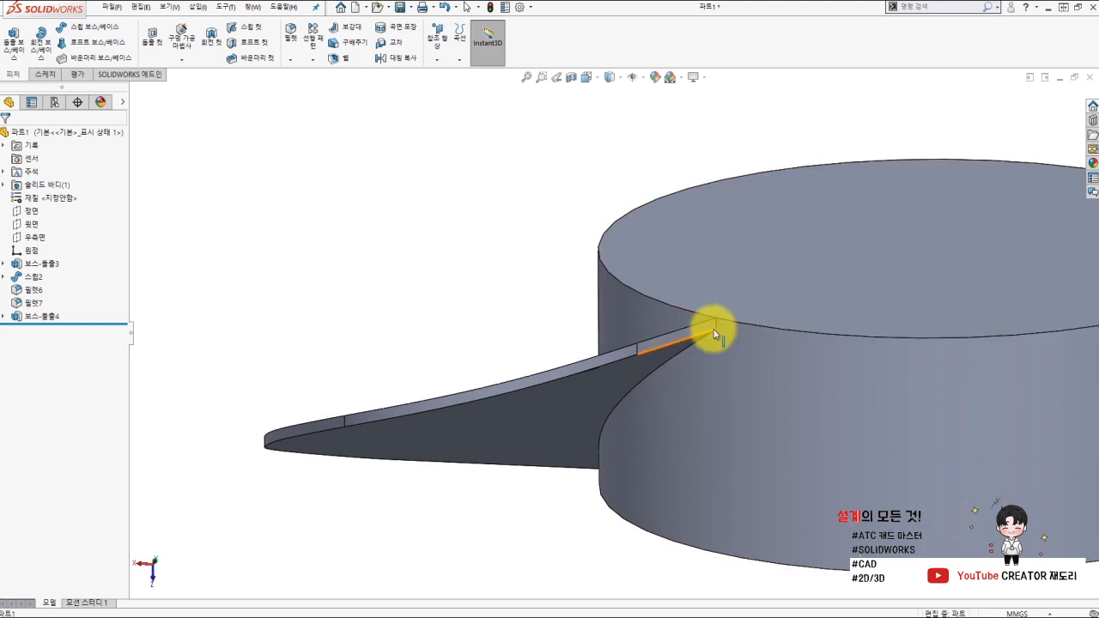
scroll(649, 331, "up", 5)
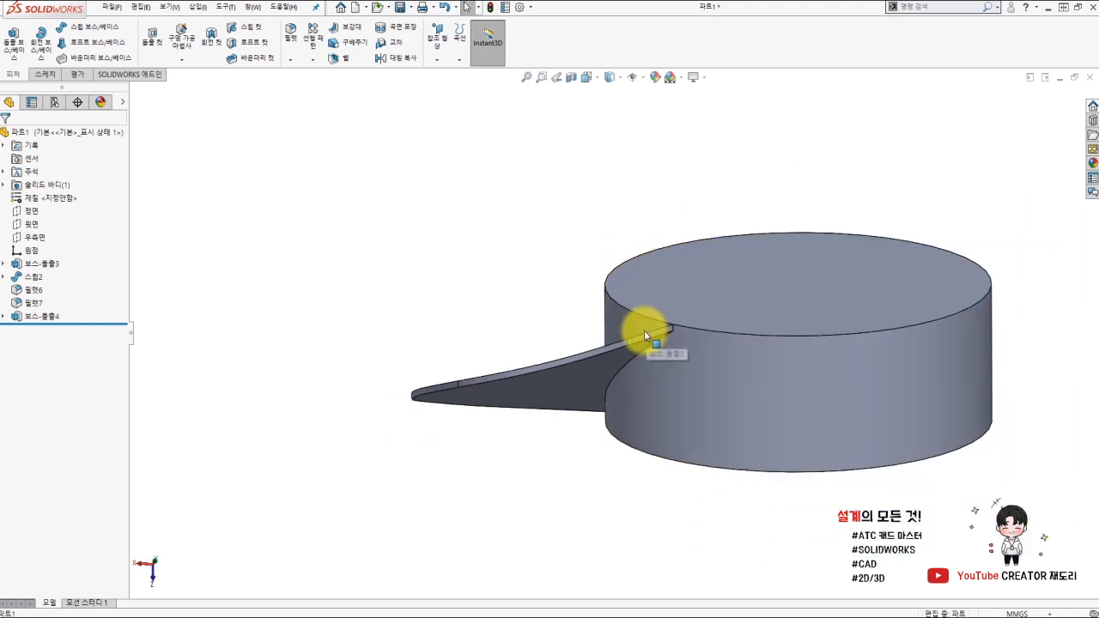
middle_click_drag(644, 348, 650, 300)
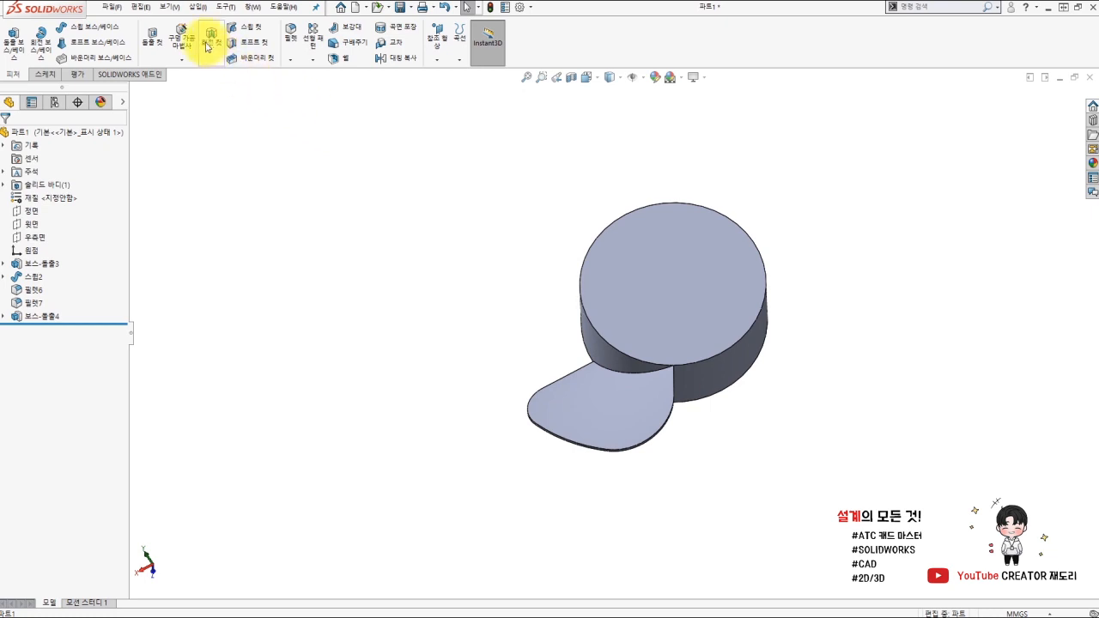
left_click(314, 60)
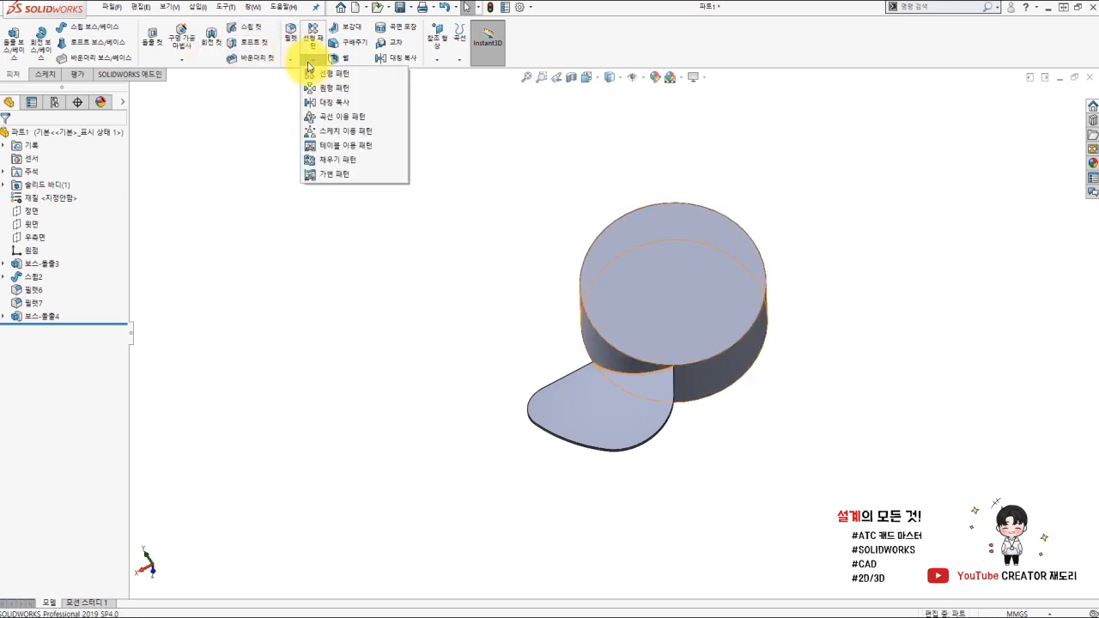
left_click(331, 89)
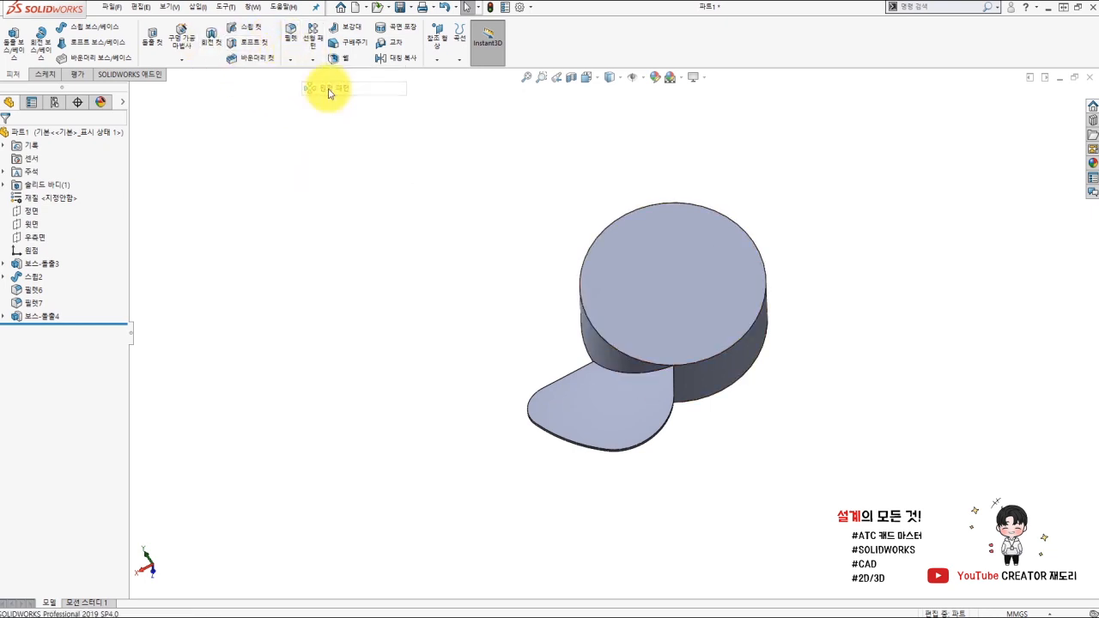
left_click(31, 176)
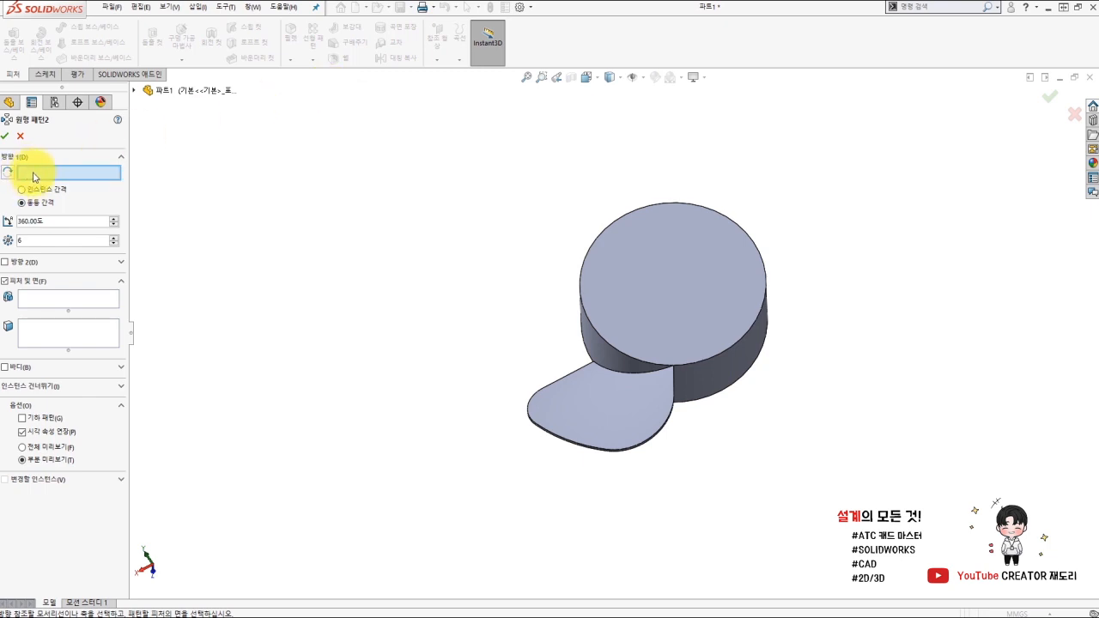
left_click(728, 365)
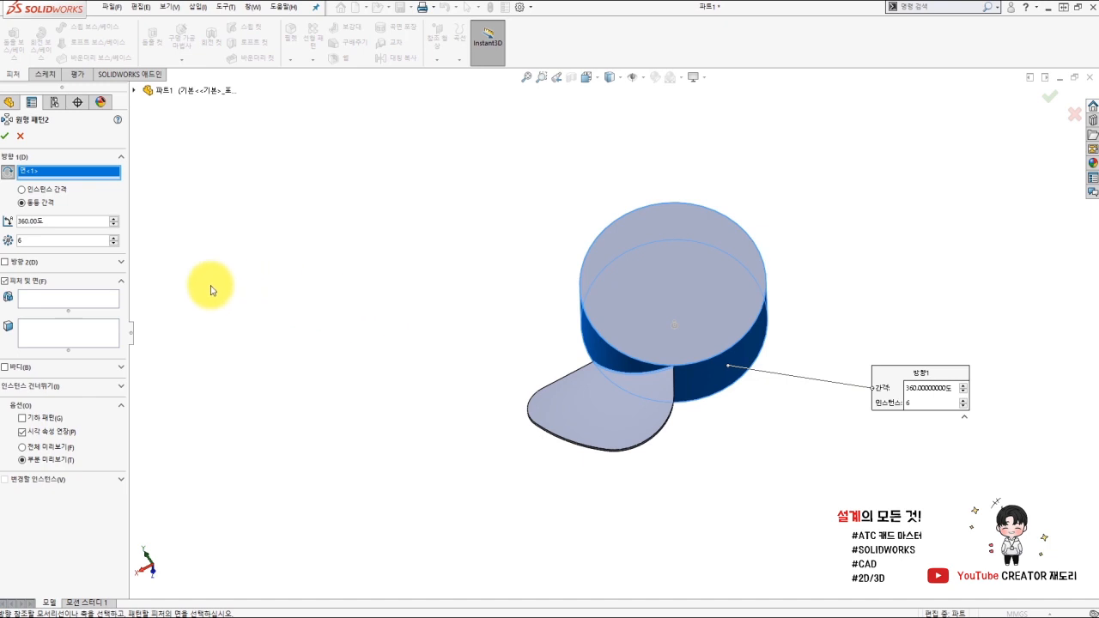
left_click(42, 298)
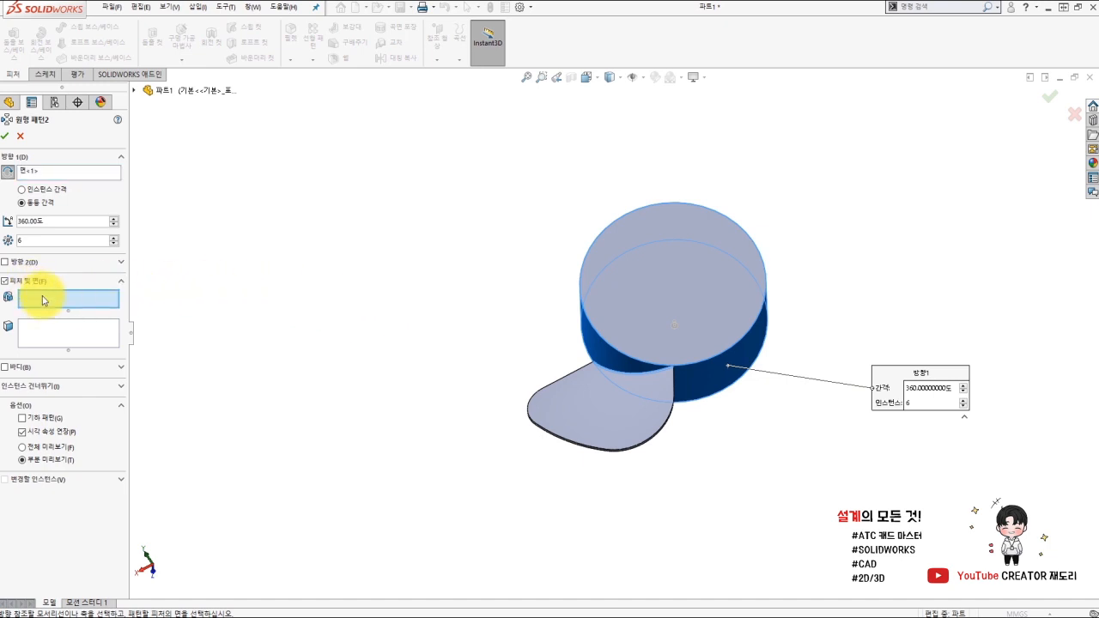
left_click(621, 412)
Add both blade corner fillets to the features of the circular pattern
middle_click_drag(677, 425, 647, 368)
scroll(645, 367, "up", 2)
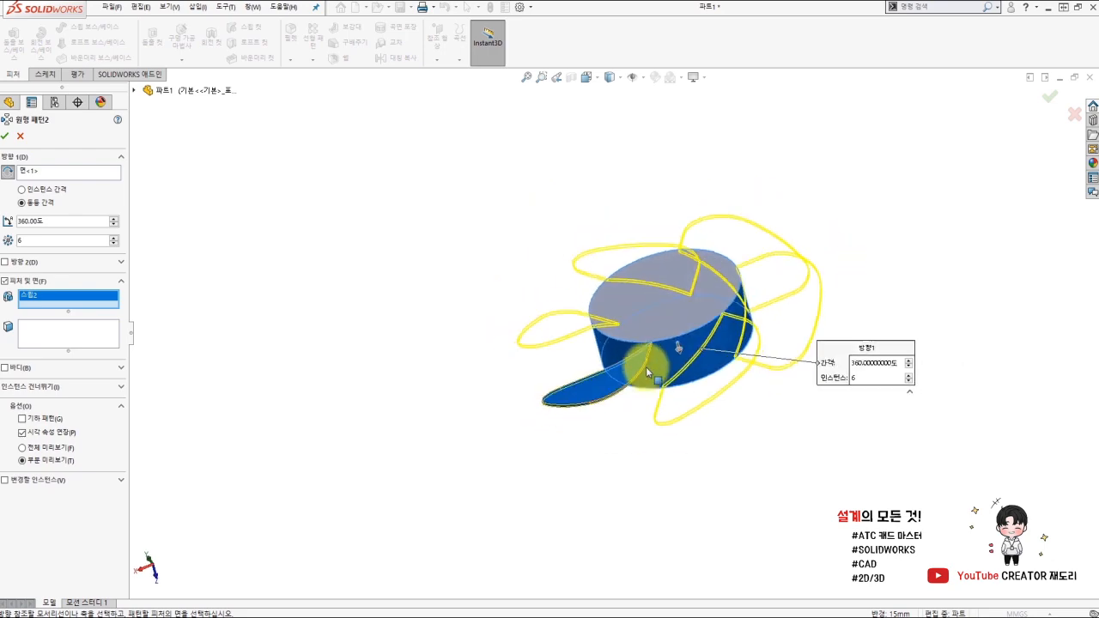
scroll(631, 376, "down", 4)
scroll(608, 382, "down", 3)
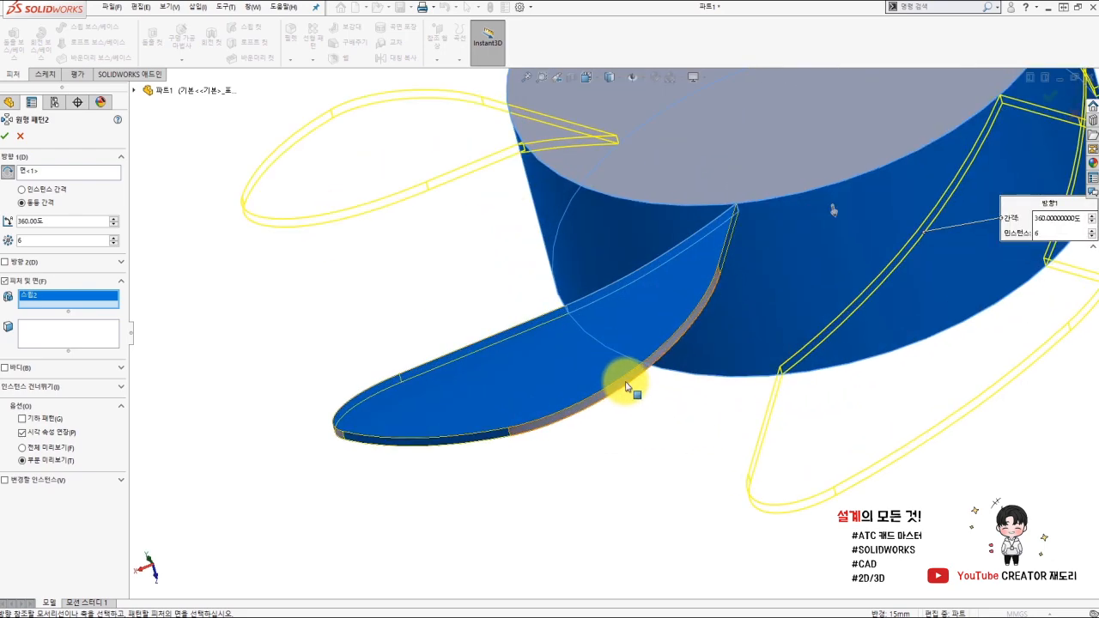
left_click(627, 387)
mouse_move(483, 402)
middle_mouse_down()
mouse_move(569, 400)
mouse_move(474, 405)
middle_mouse_up()
left_click(293, 429)
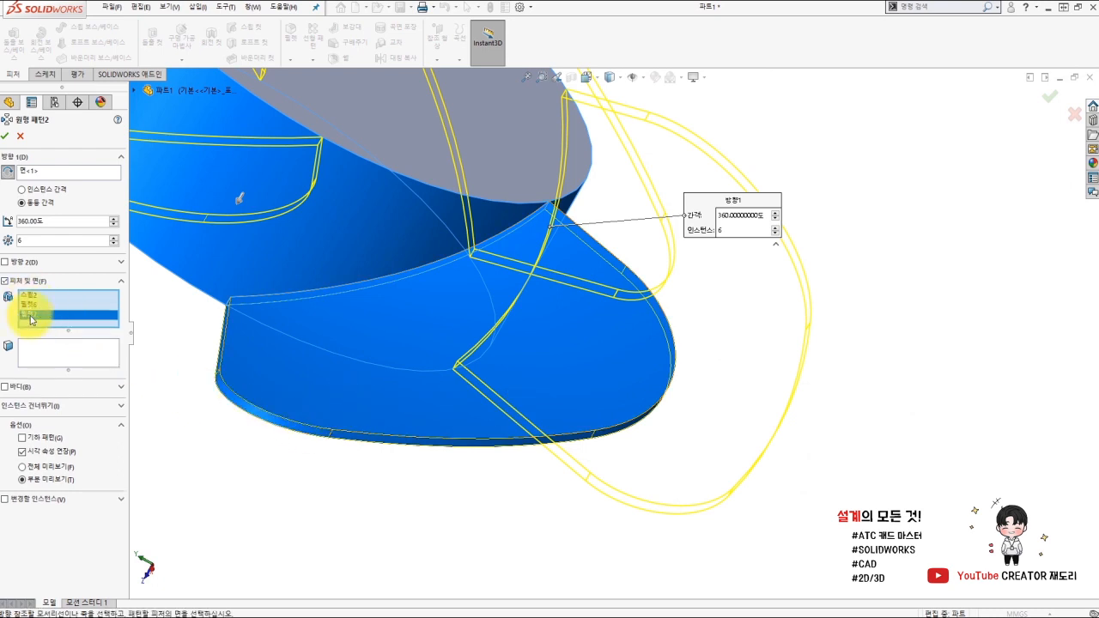
Set the circular pattern to 5 instances, finish it, and view the fan in isometric and front orientation
middle_click_drag(503, 307, 444, 320)
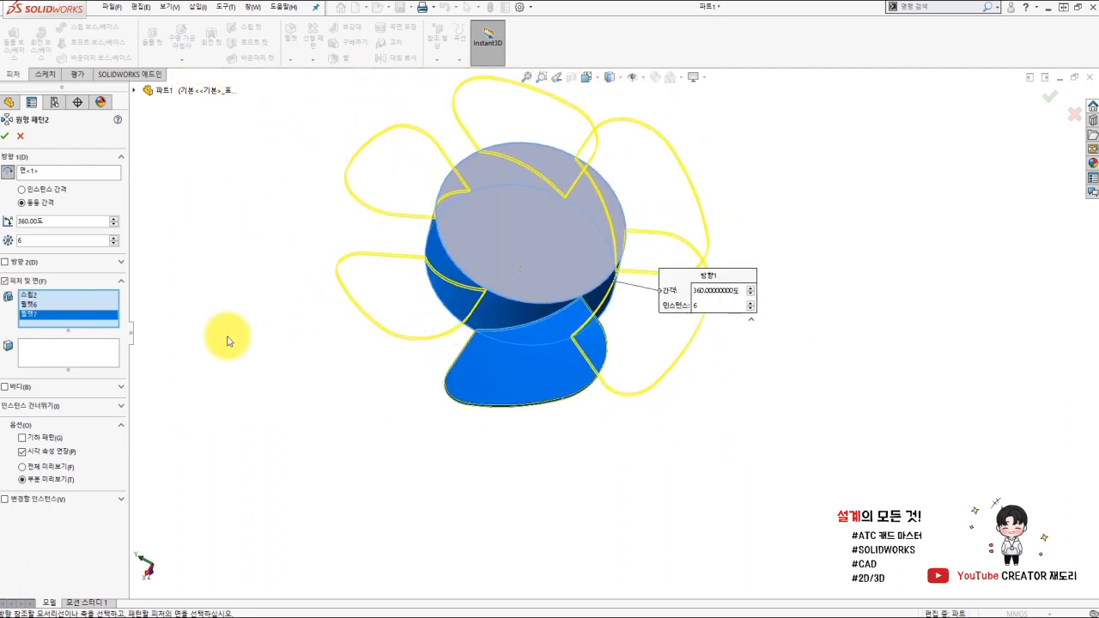
type("5")
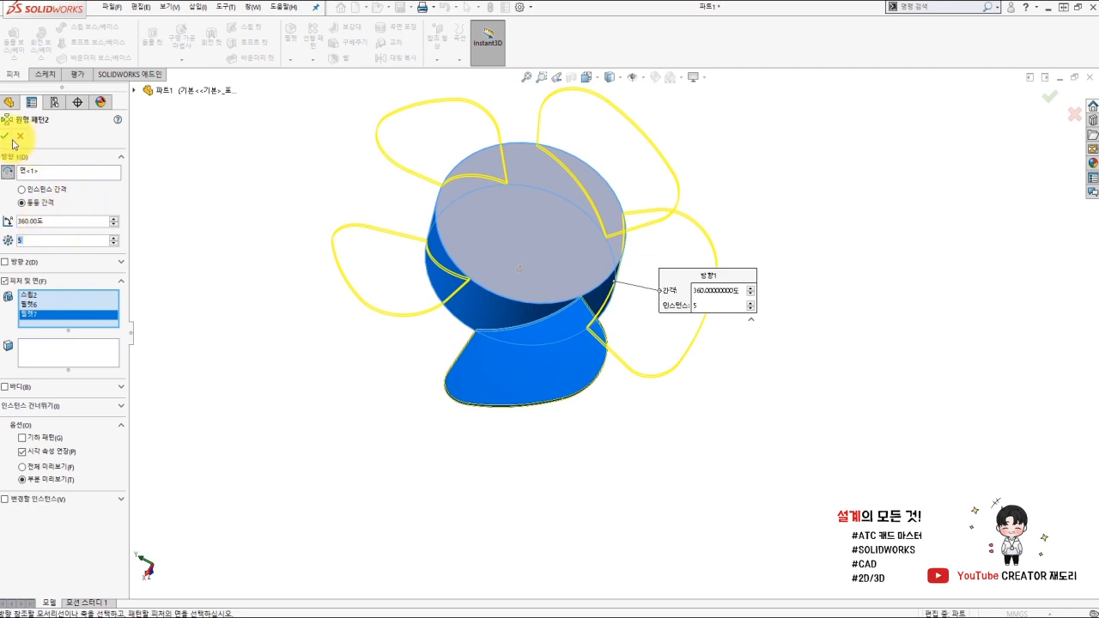
left_click(7, 136)
scroll(369, 240, "down", 2)
left_click(320, 237)
key("ctrl+7")
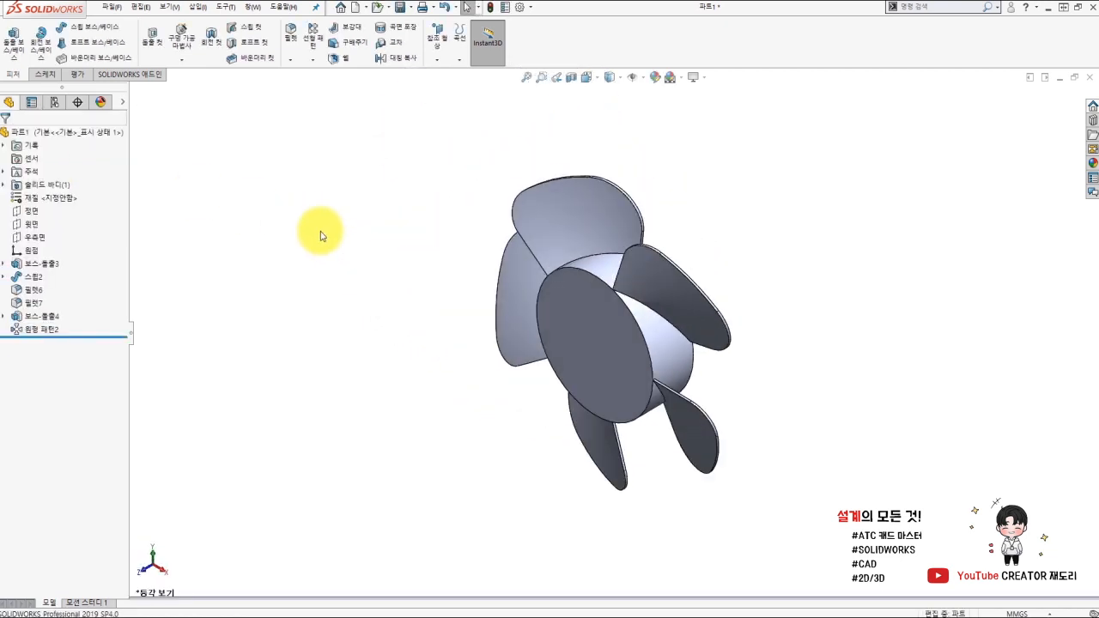
key("ctrl+1")
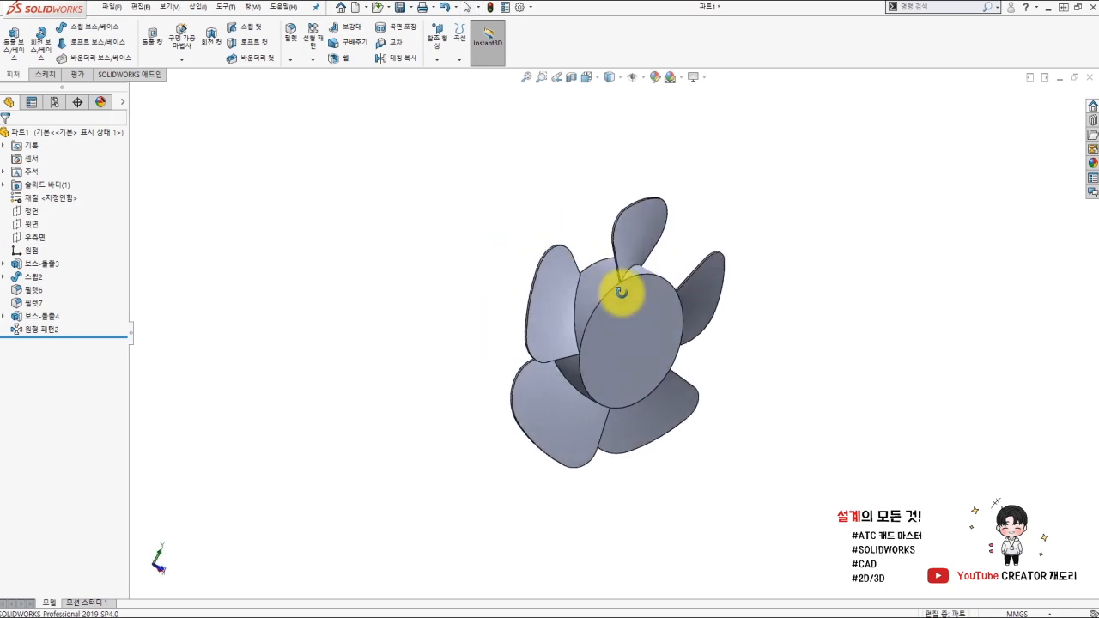